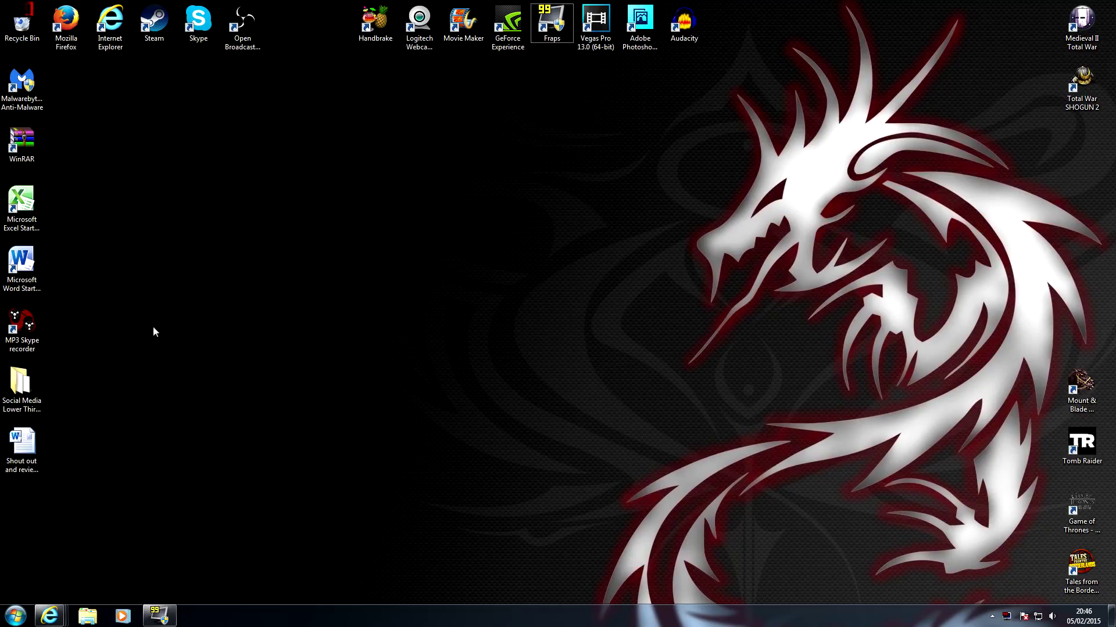
Bring up the Game of Thrones Font download page on Fontmeme
mouse_move(49, 616)
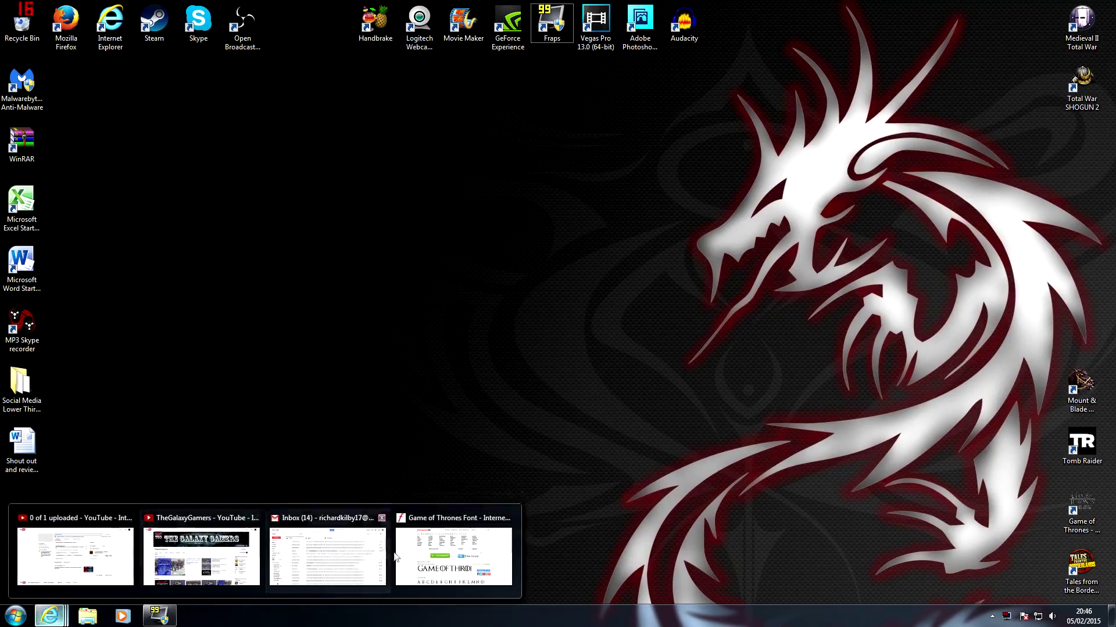
left_click(427, 558)
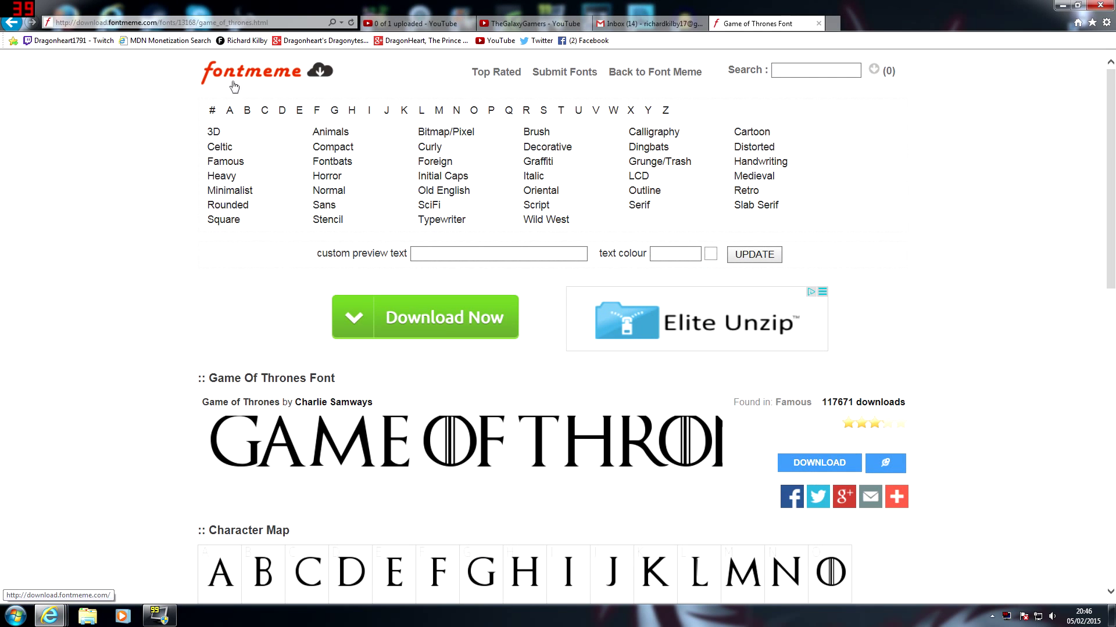
left_click(11, 24)
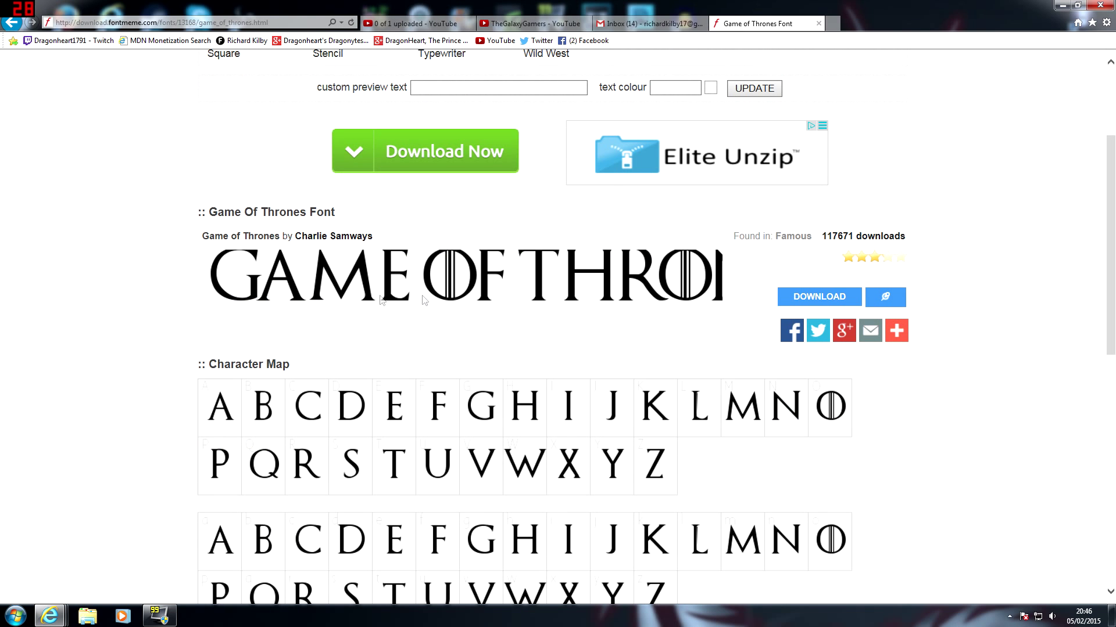
scroll(281, 401, "down", 2)
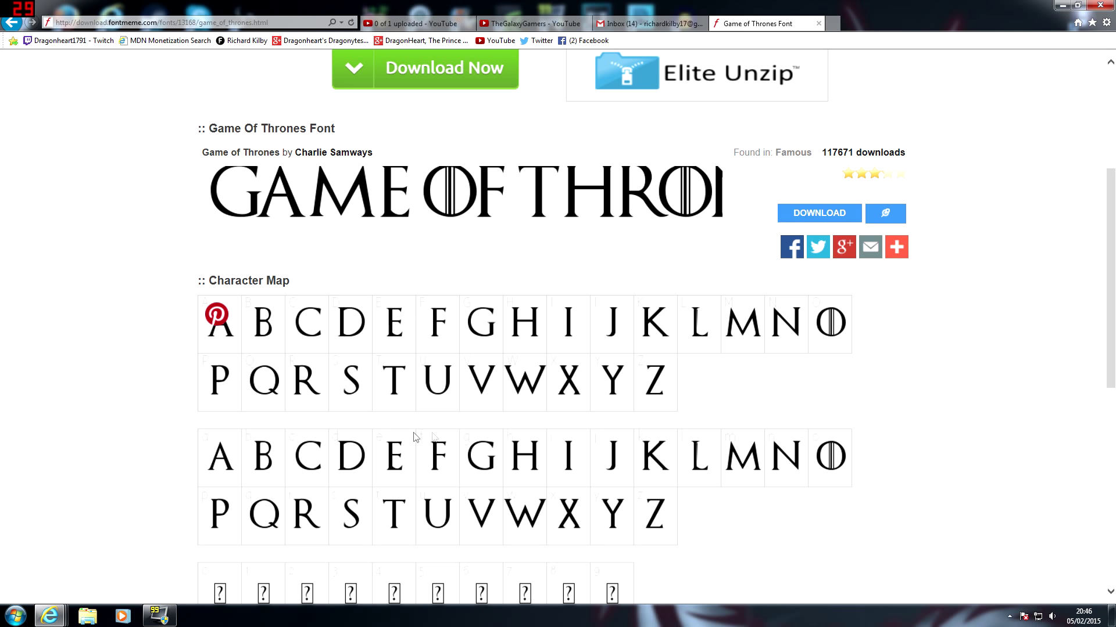
scroll(587, 465, "up", 4)
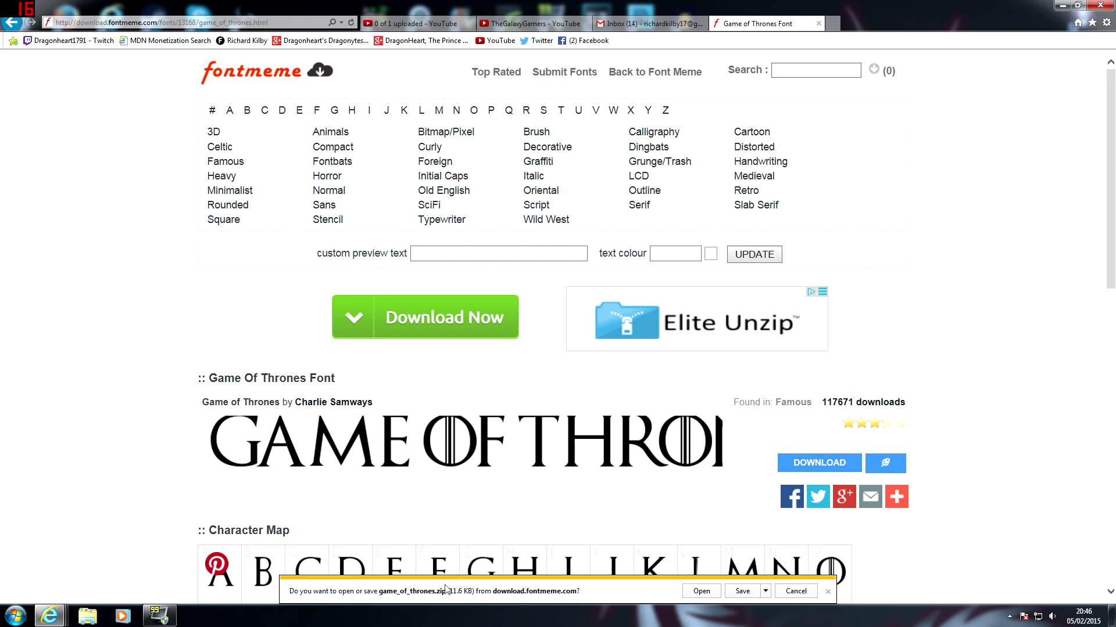
Save the game_of_thrones.zip font archive to the Desktop via Save as
left_click(765, 592)
left_click(779, 573)
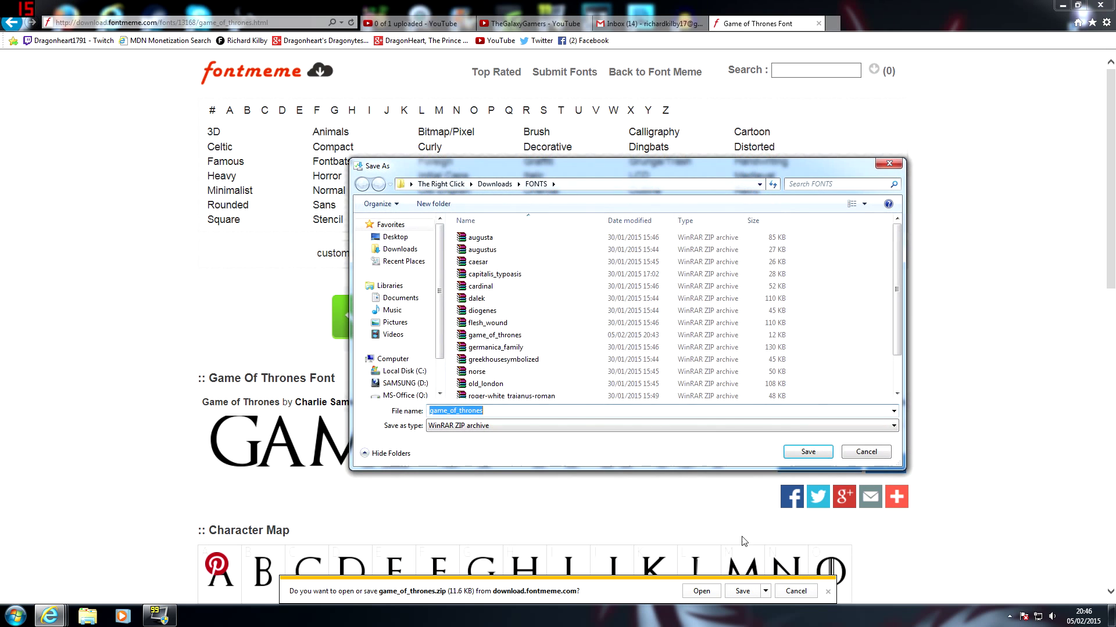
left_click(418, 238)
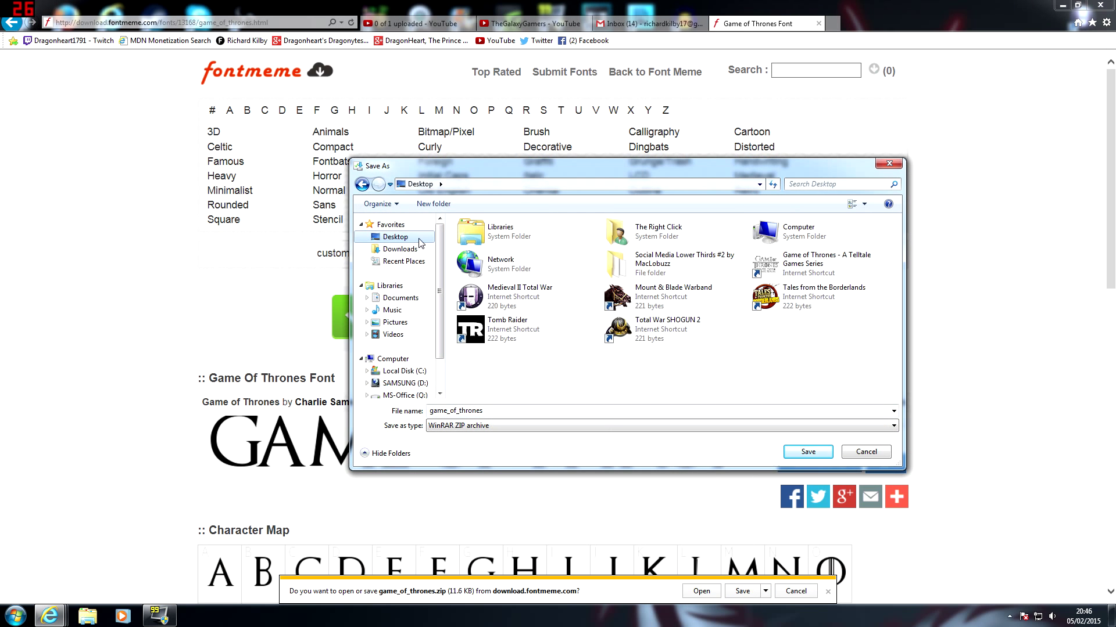
left_click(796, 453)
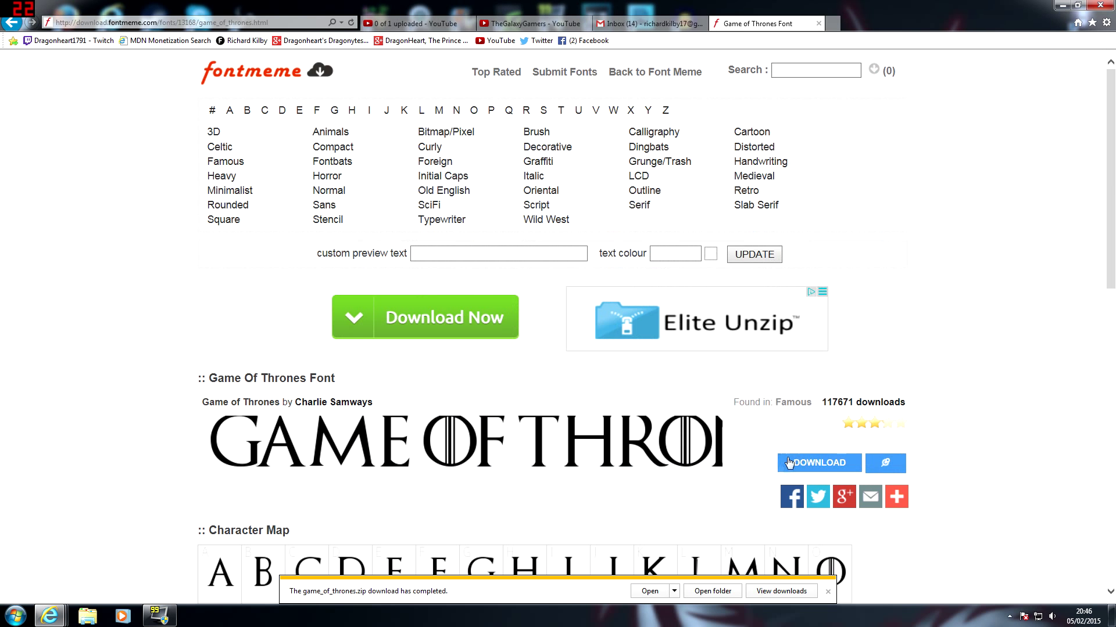
Dismiss the download bar, minimize the browser, and drag the archive to mid-screen
left_click(828, 592)
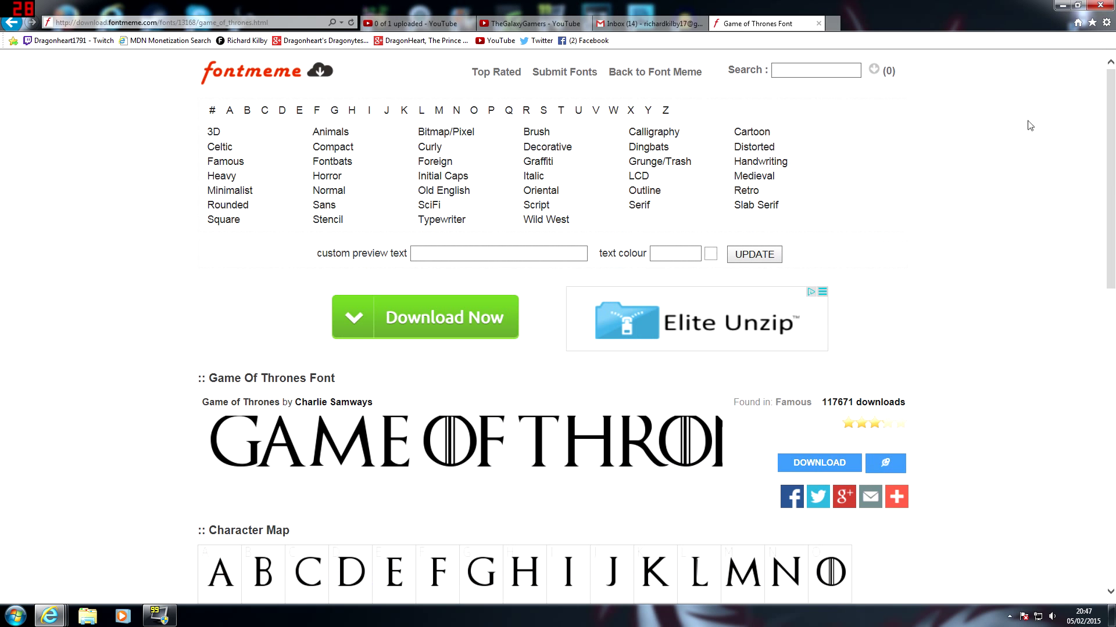
left_click(1061, 6)
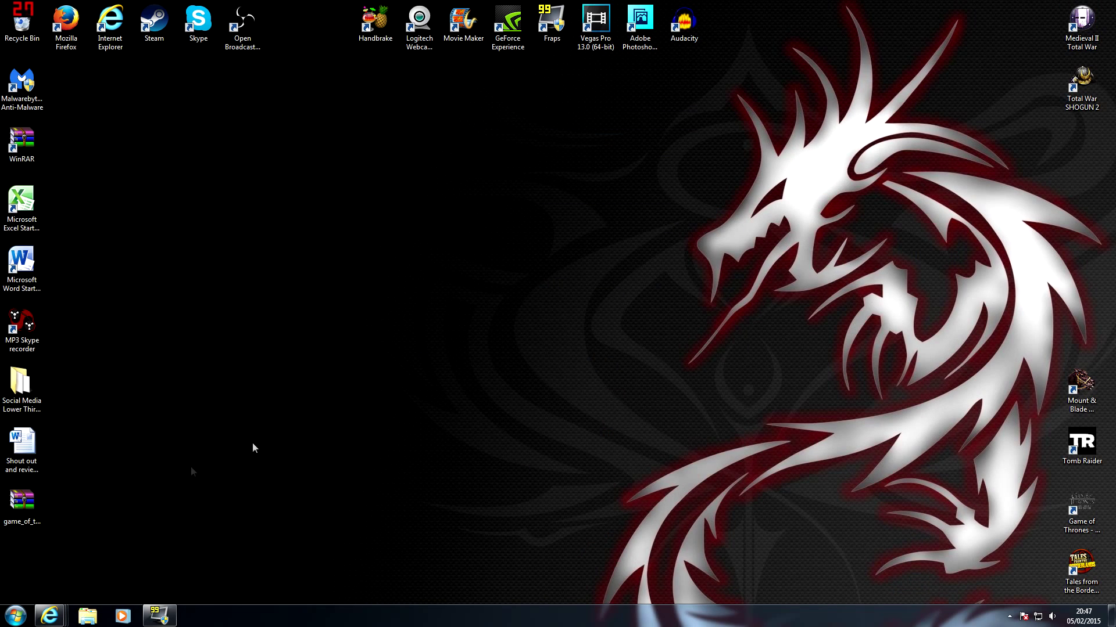
left_click_drag(26, 504, 476, 324)
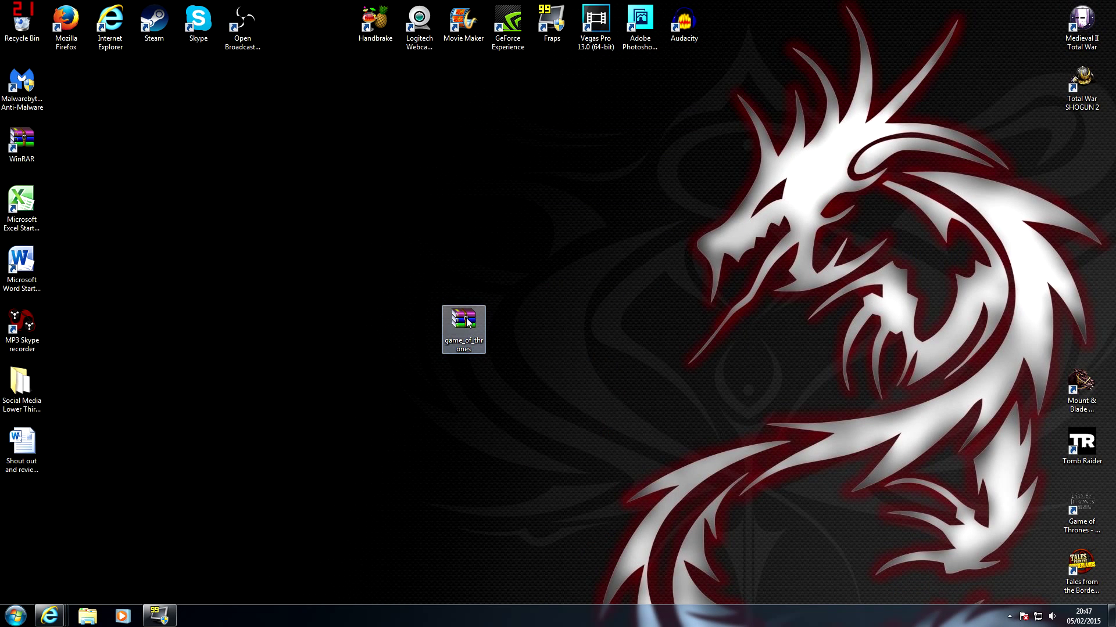
Install the Game of Thrones .ttf from game_of_thrones.zip, replacing the existing copy, then close WinRAR
double_click(467, 322)
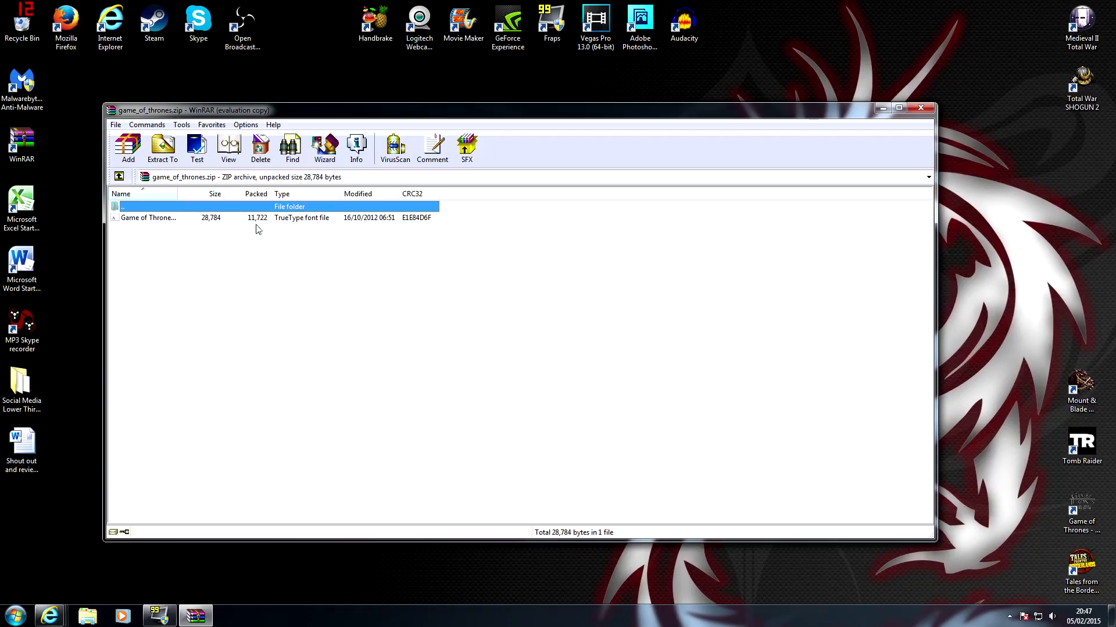
double_click(146, 219)
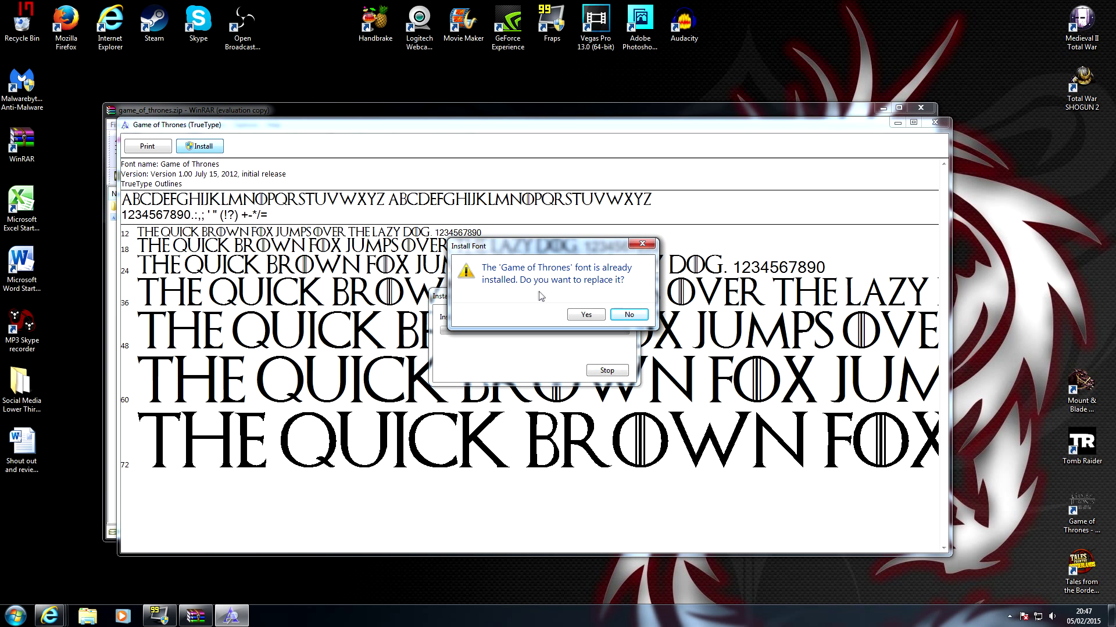
left_click(589, 314)
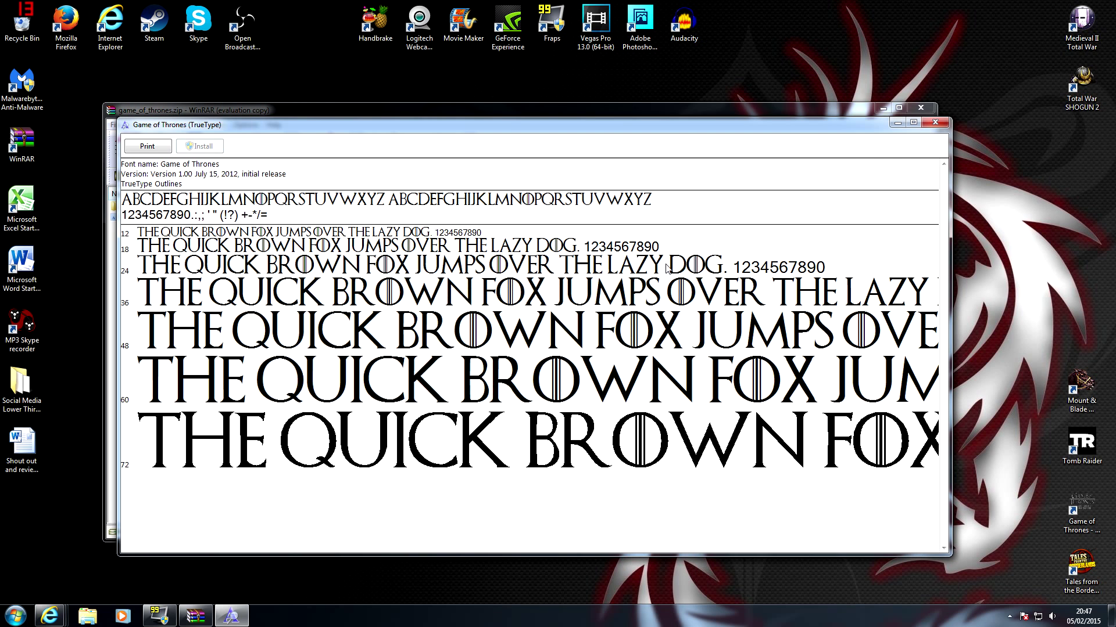
left_click(934, 123)
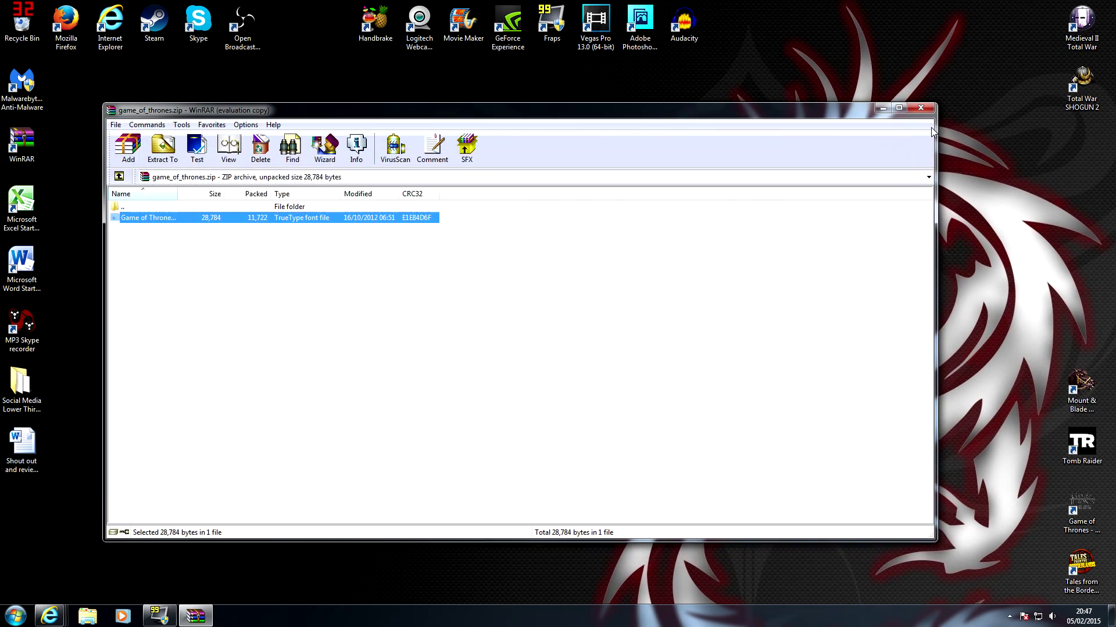
left_click(921, 108)
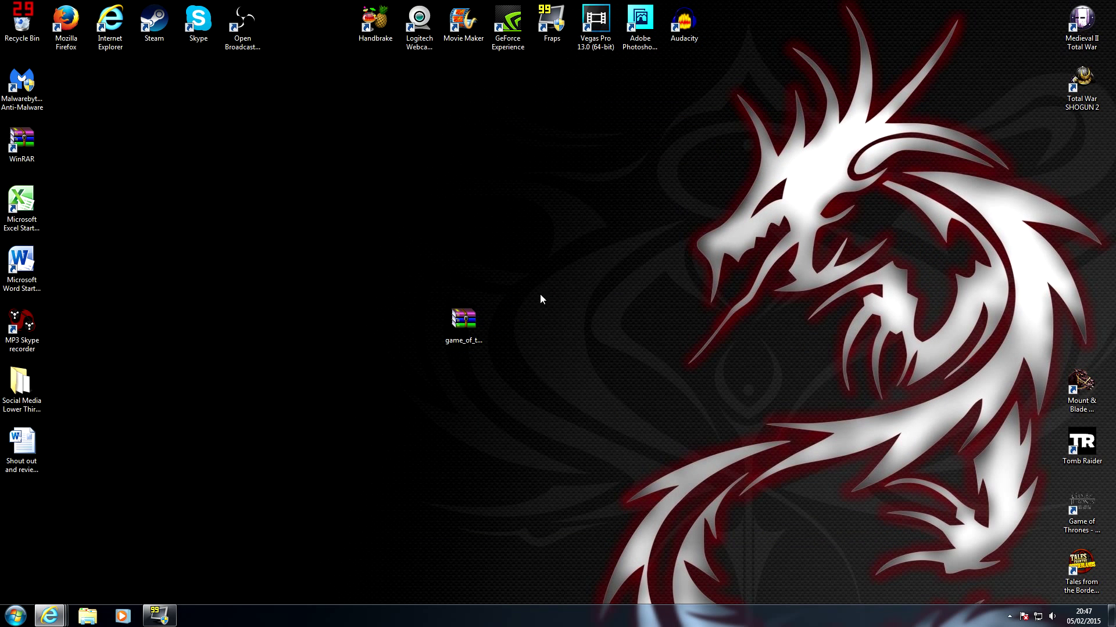
Move the archive back to the left icon column and launch Photoshop Elements 11
left_click_drag(464, 320, 23, 507)
left_click(293, 358)
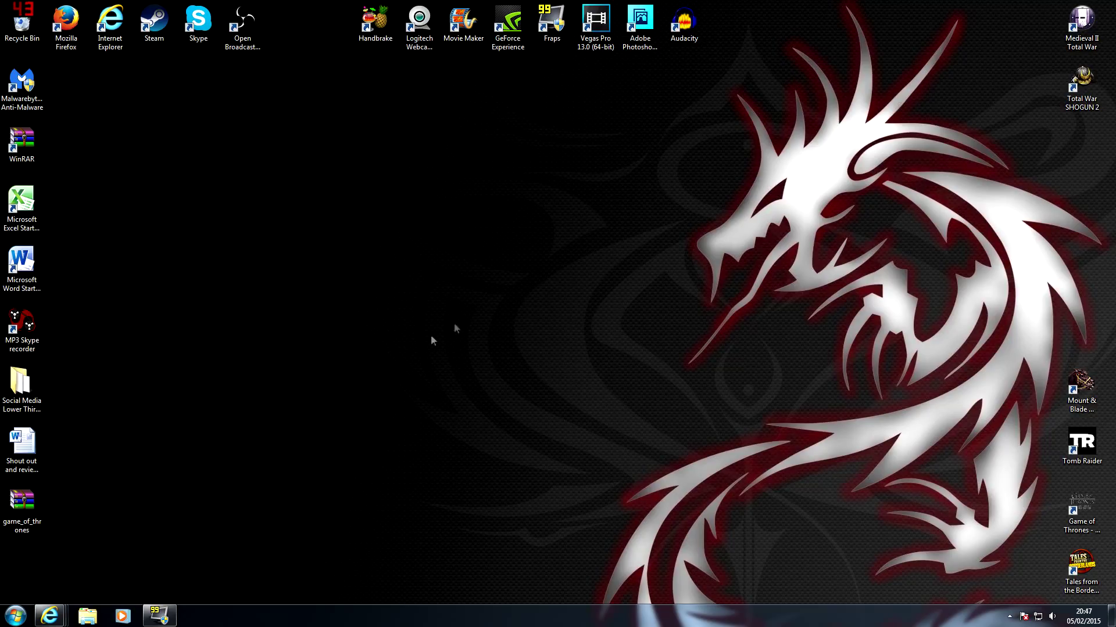
double_click(648, 32)
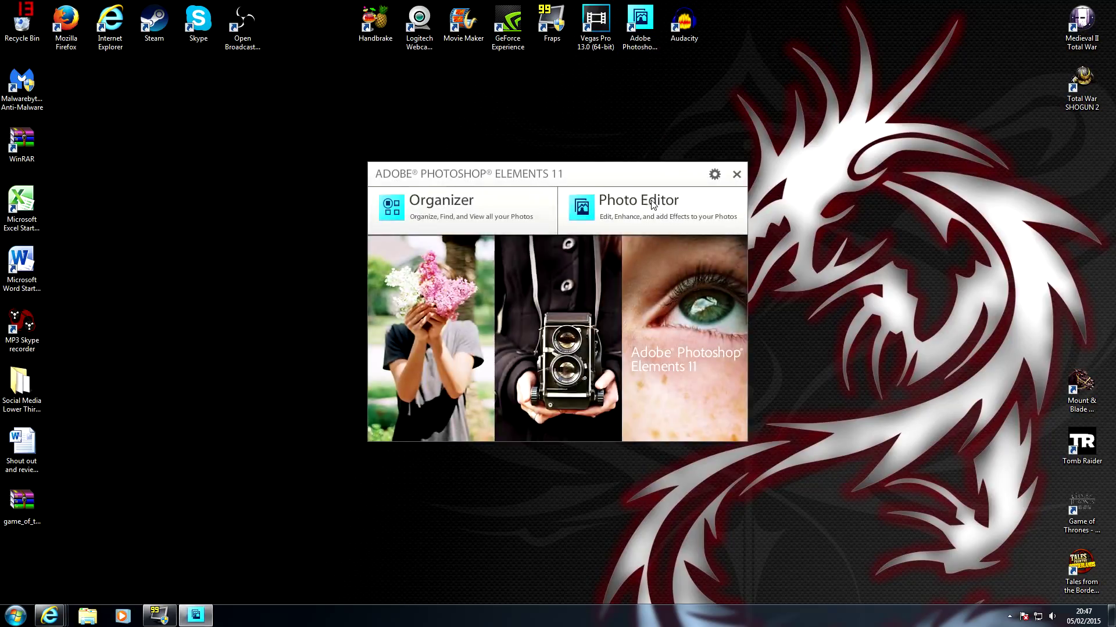
In the Photo Editor, create a blank Untitled-1 file and bring up the Open dialog
left_click(582, 210)
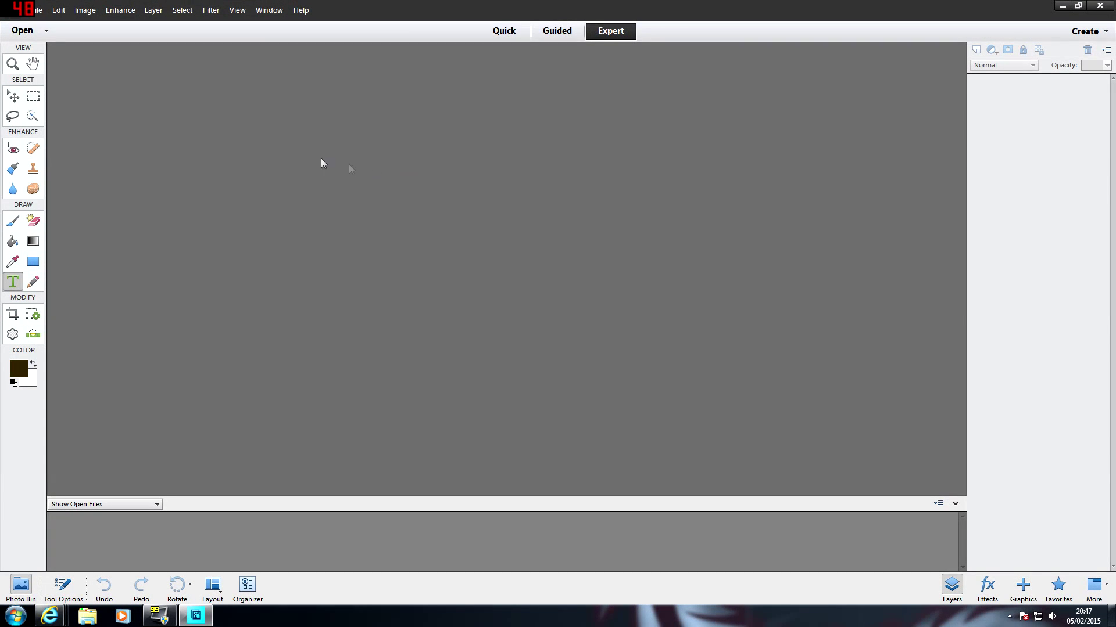
left_click(36, 10)
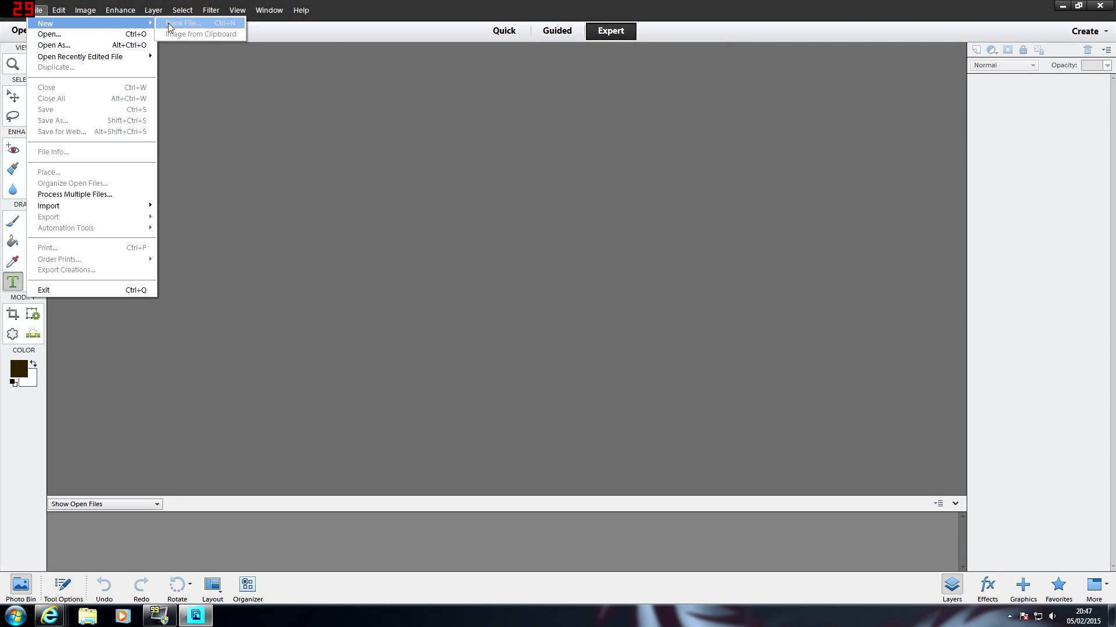
left_click(192, 24)
left_click(643, 170)
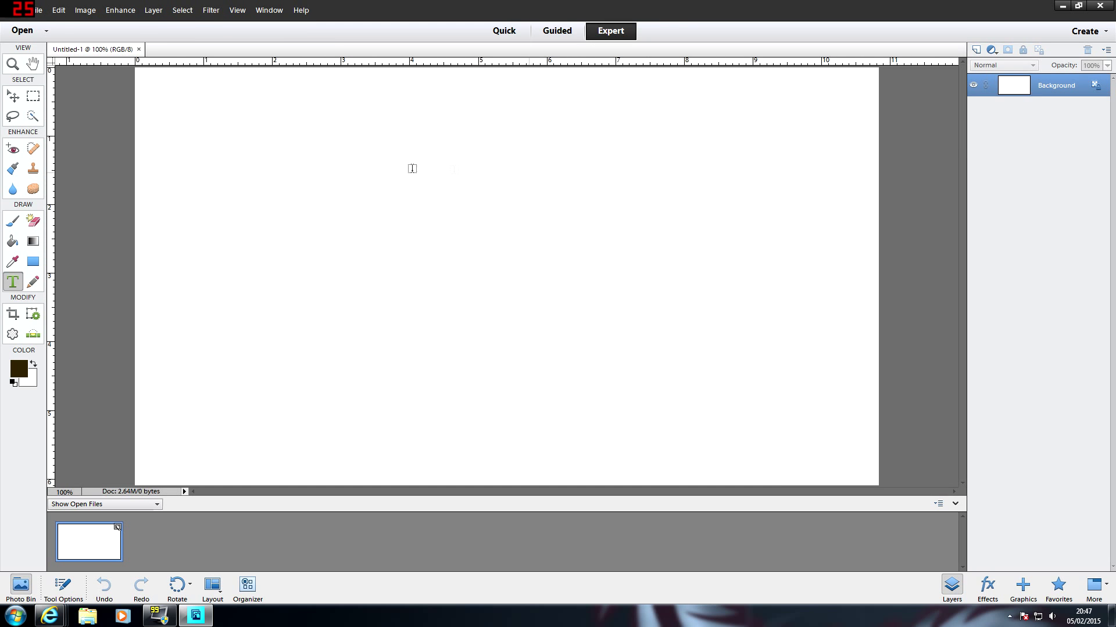
left_click(34, 10)
left_click(50, 32)
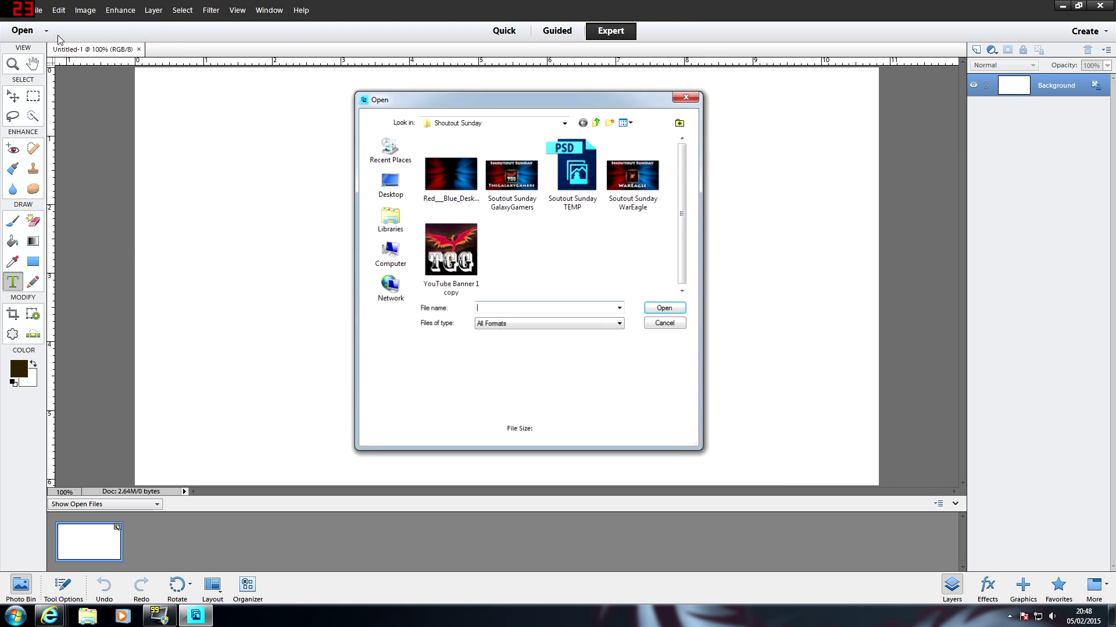
Open Red___Blue_Desktop_by_FlamingClaw.jpg, add an empty Layer 1, and pick pure white as foreground colour
double_click(451, 172)
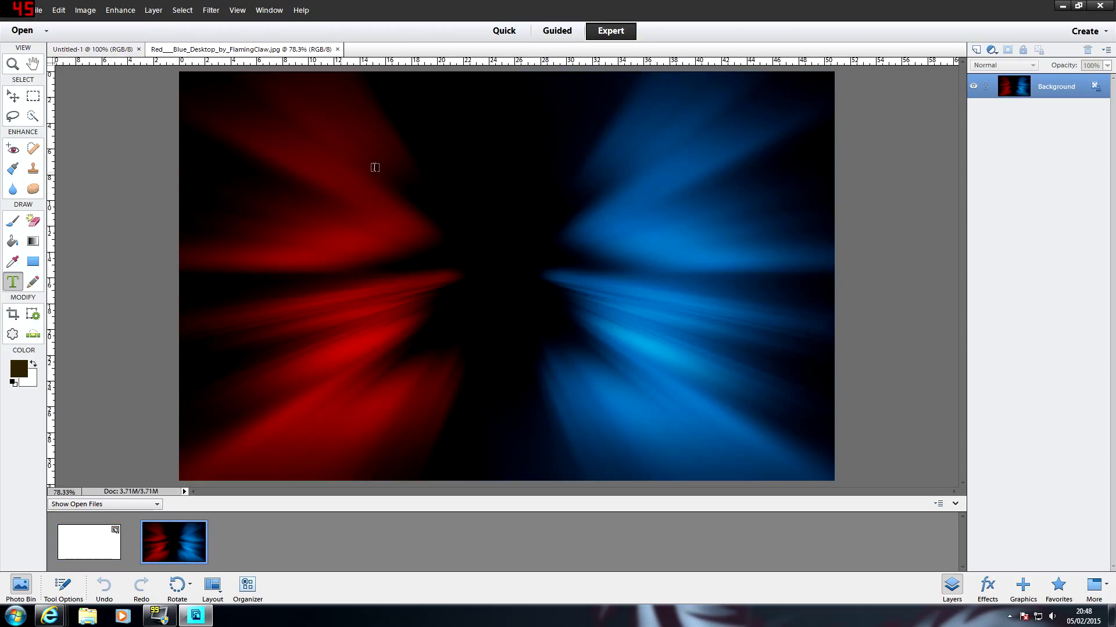
left_click(153, 10)
mouse_move(213, 24)
left_click(279, 23)
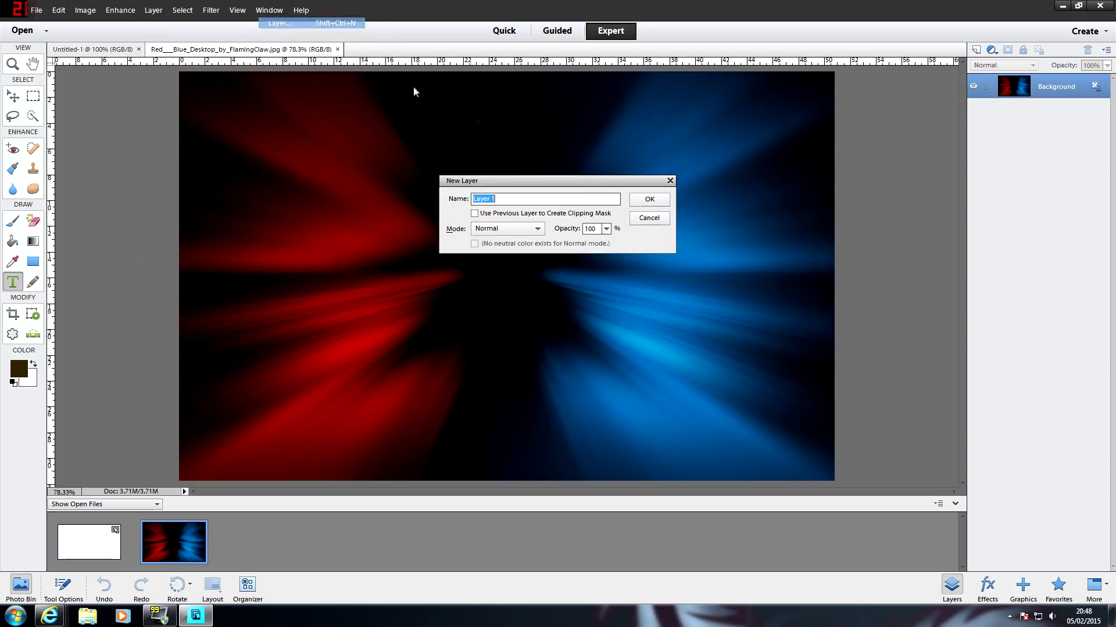
left_click(635, 198)
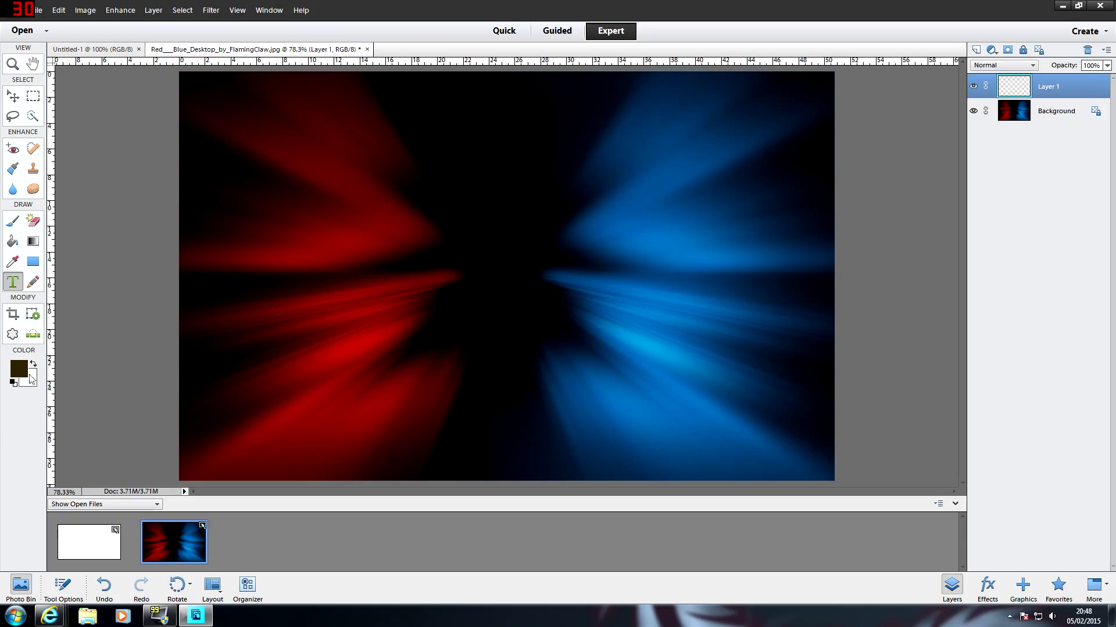
left_click(27, 373)
left_click_drag(491, 306, 379, 180)
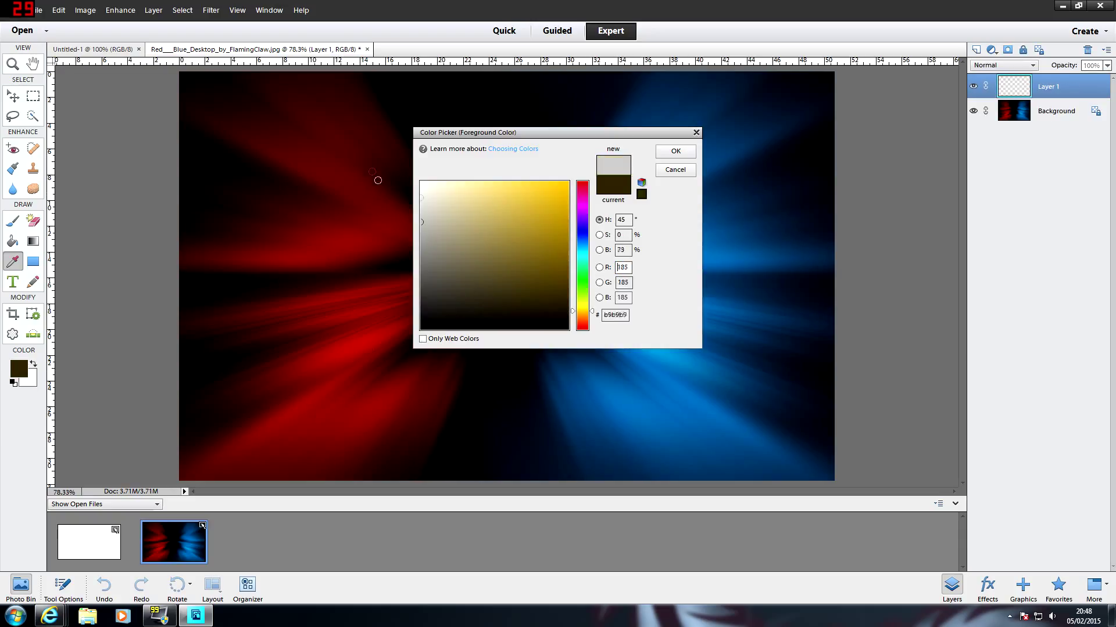
Confirm white as the foreground colour and discard a few stray trial text entries
left_click(676, 152)
key("t")
left_click(219, 275)
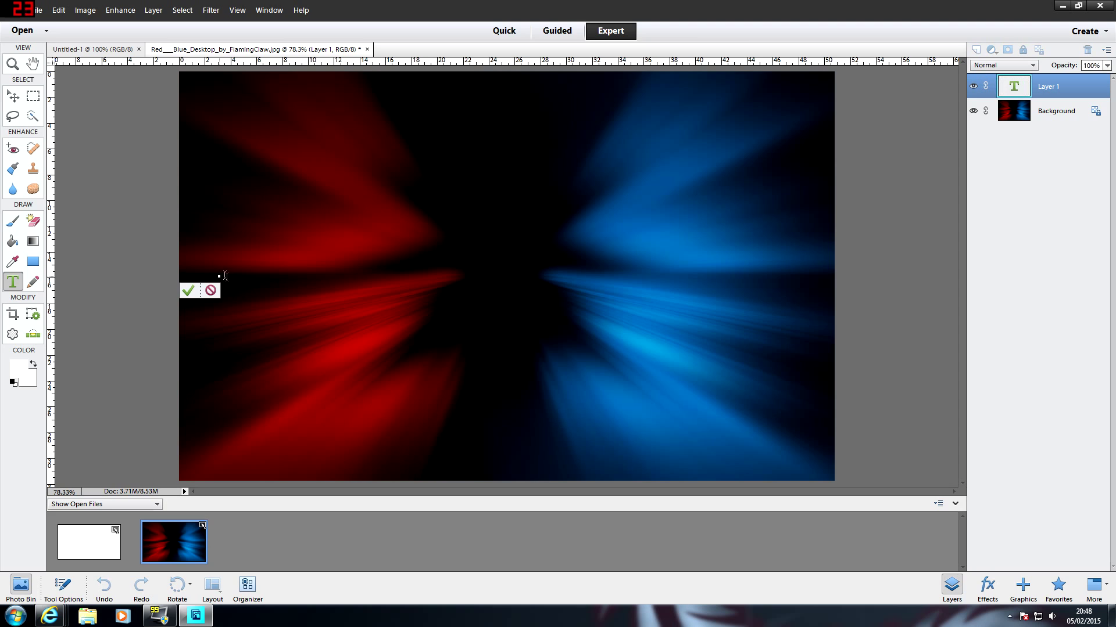
type("D")
left_click(210, 291)
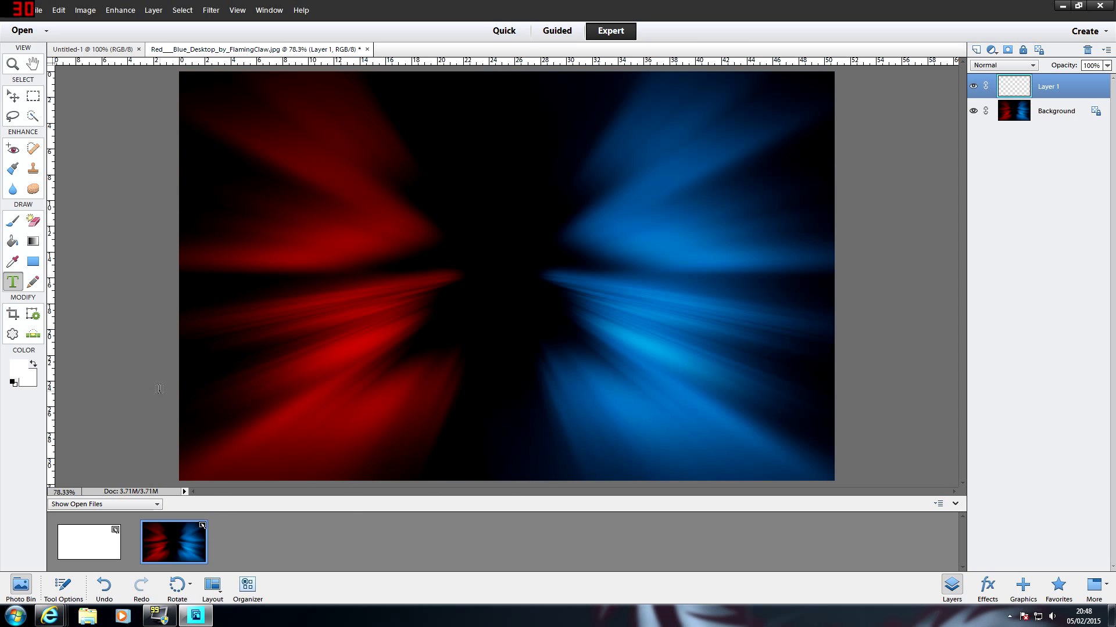
left_click(186, 397)
left_click(203, 426)
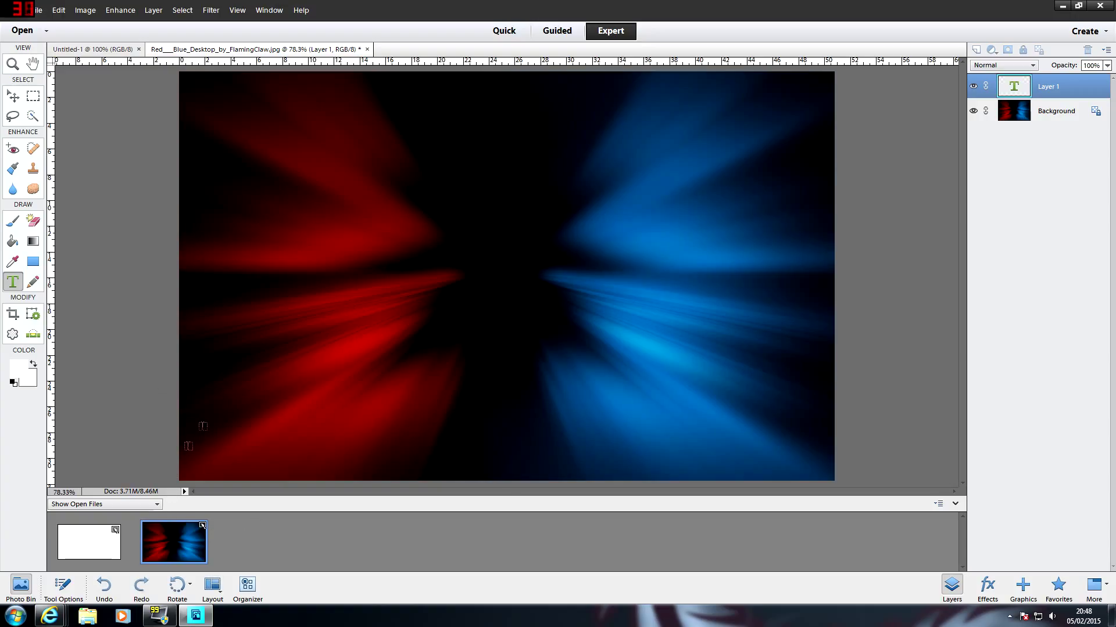
key("Escape")
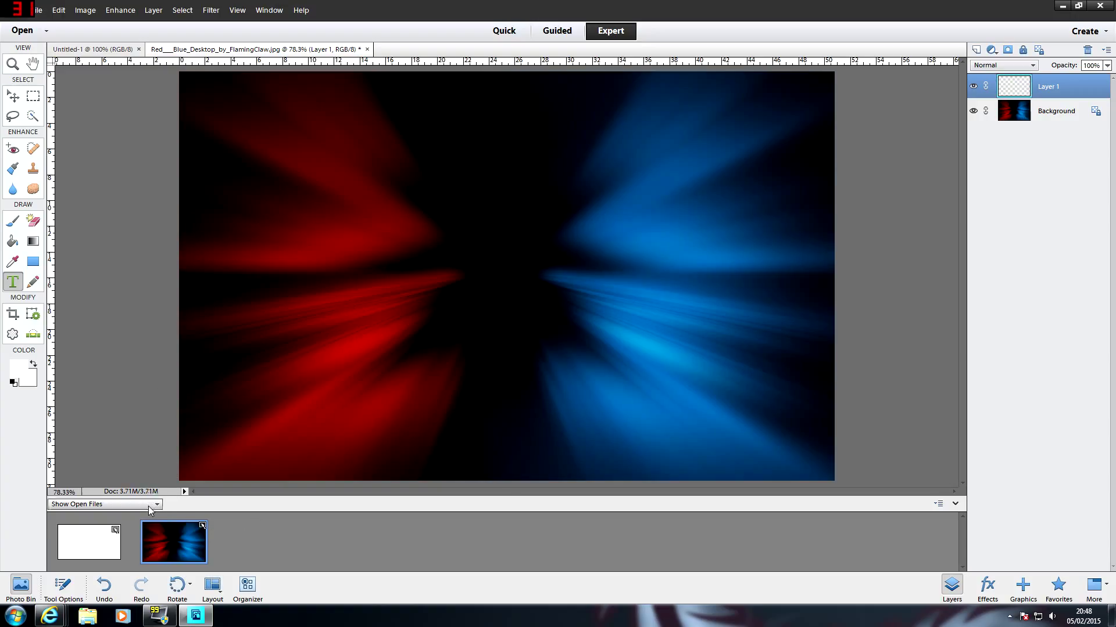
Check Layer 1's properties without changes and adjust the Type tool options
double_click(1016, 90)
left_click(628, 220)
left_click(146, 505)
left_click(133, 527)
left_click(139, 509)
left_click(118, 517)
Add placeholder text 'OS. S' on the left and enlarge it to about 290%
left_click(271, 272)
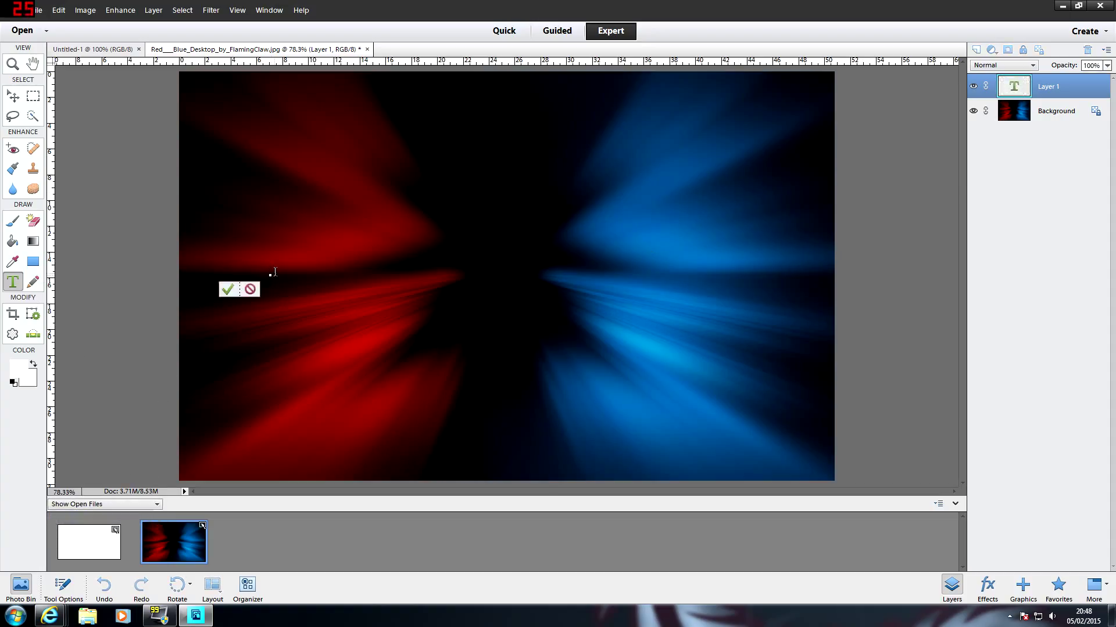
type("OS. S")
left_click(247, 290)
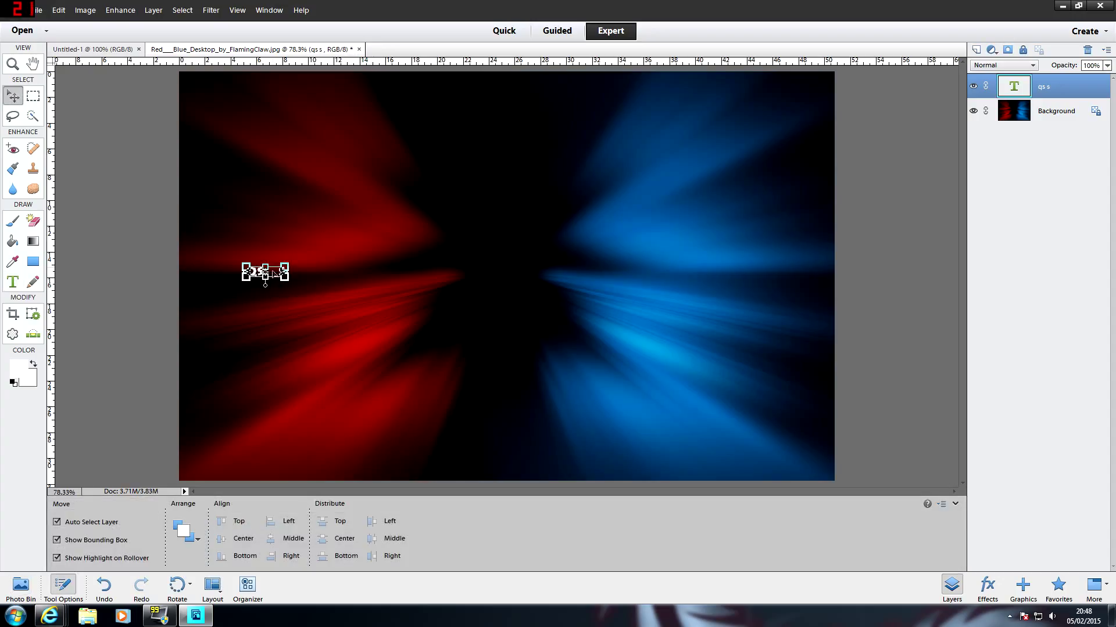
double_click(274, 273)
left_click(275, 290)
left_click_drag(285, 278, 335, 238)
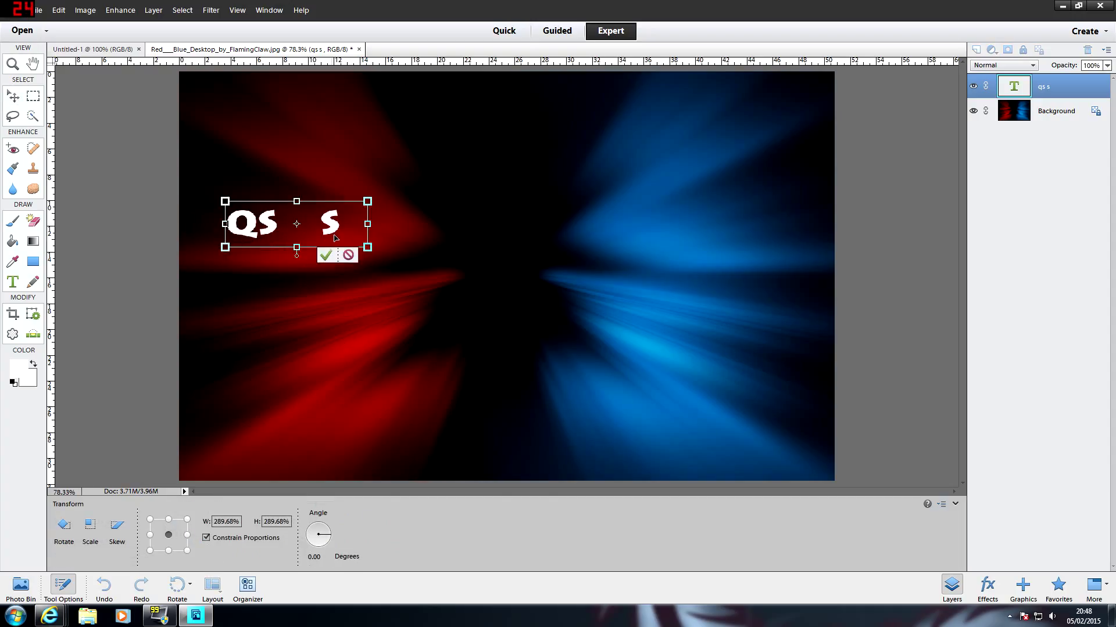
left_click(325, 255)
double_click(329, 224)
Replace the placeholder letters with 'GAME OF THRONES' and commit the text
double_click(328, 224)
left_click(243, 221, "shift")
key("BackSpace")
key("BackSpace")
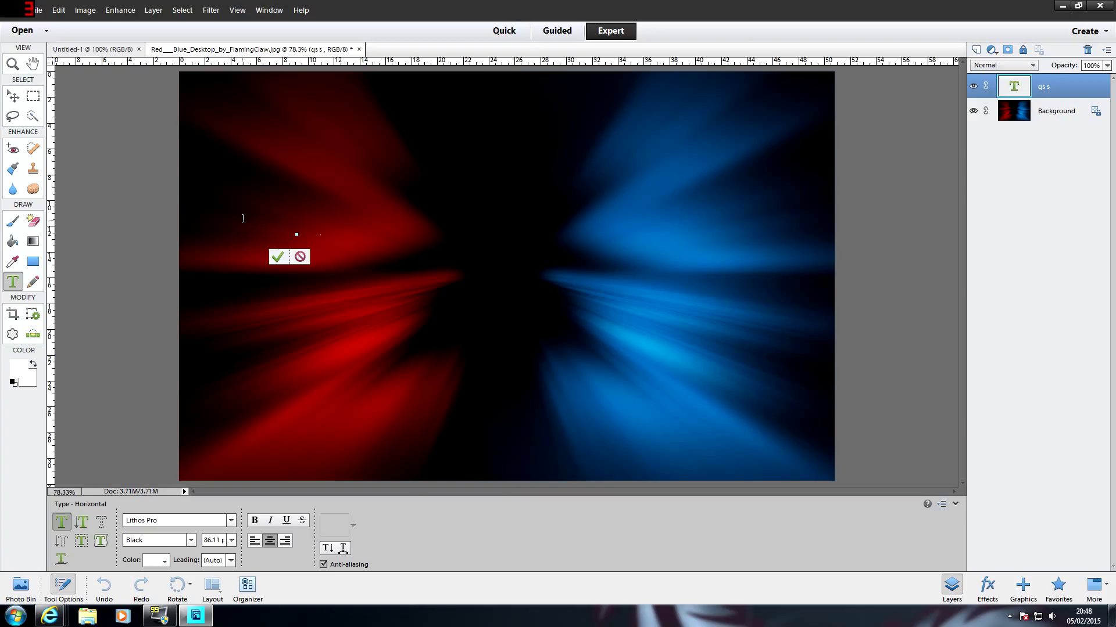
type("GAME")
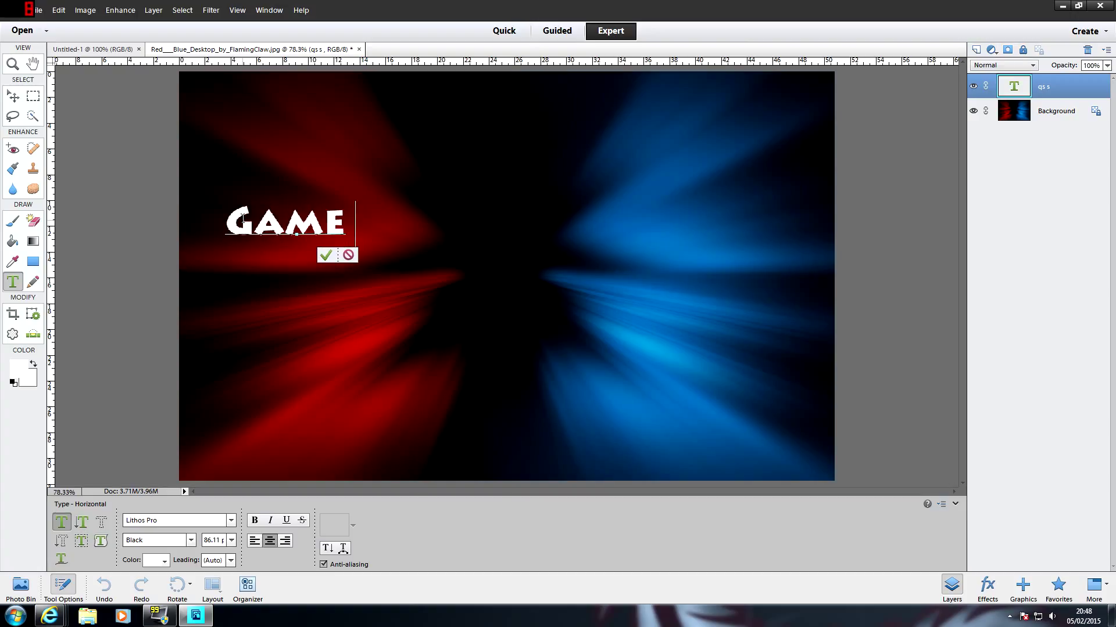
type(" OF TH")
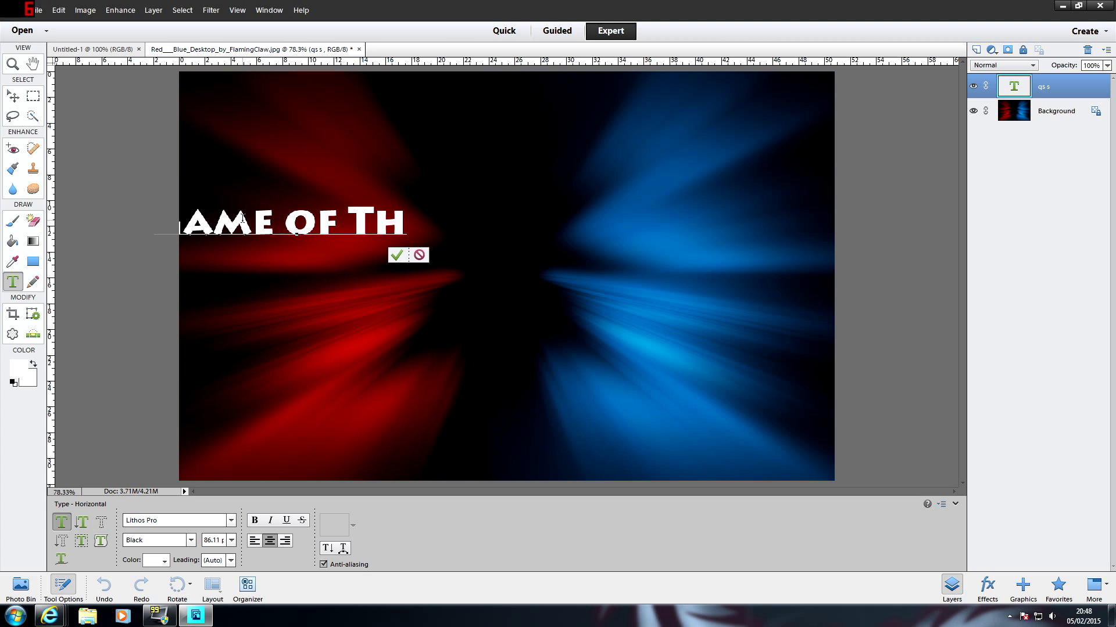
type("RONES")
left_click(468, 255)
Move the title to the centre of the image
key("v")
left_click_drag(391, 226, 604, 277)
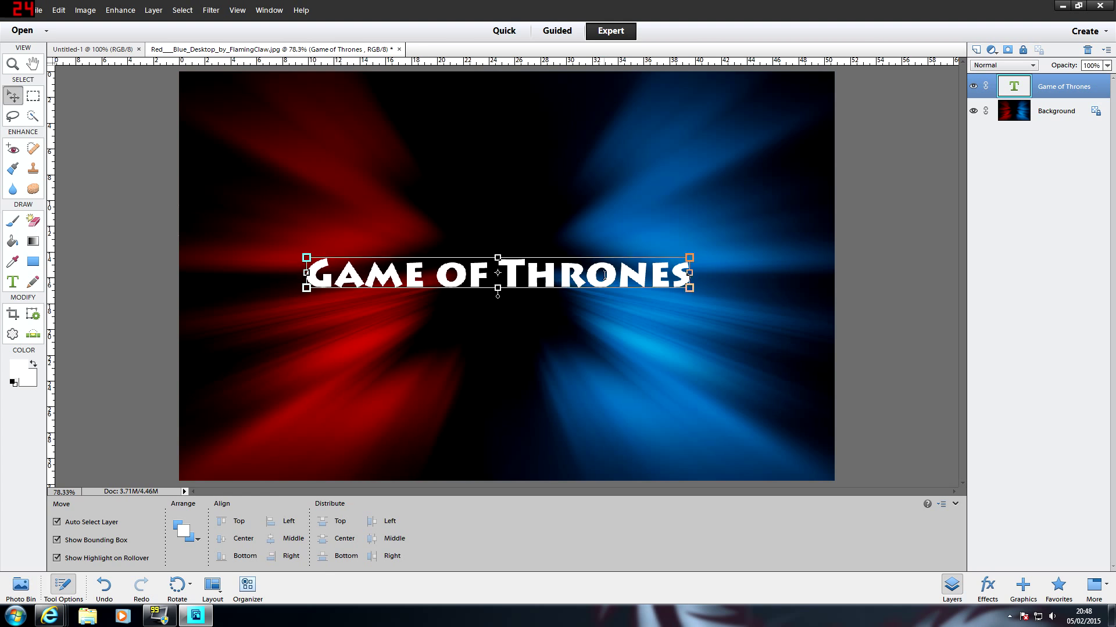
double_click(604, 276)
Try the Augustus font and then the Caesar font on the title
left_click(232, 522)
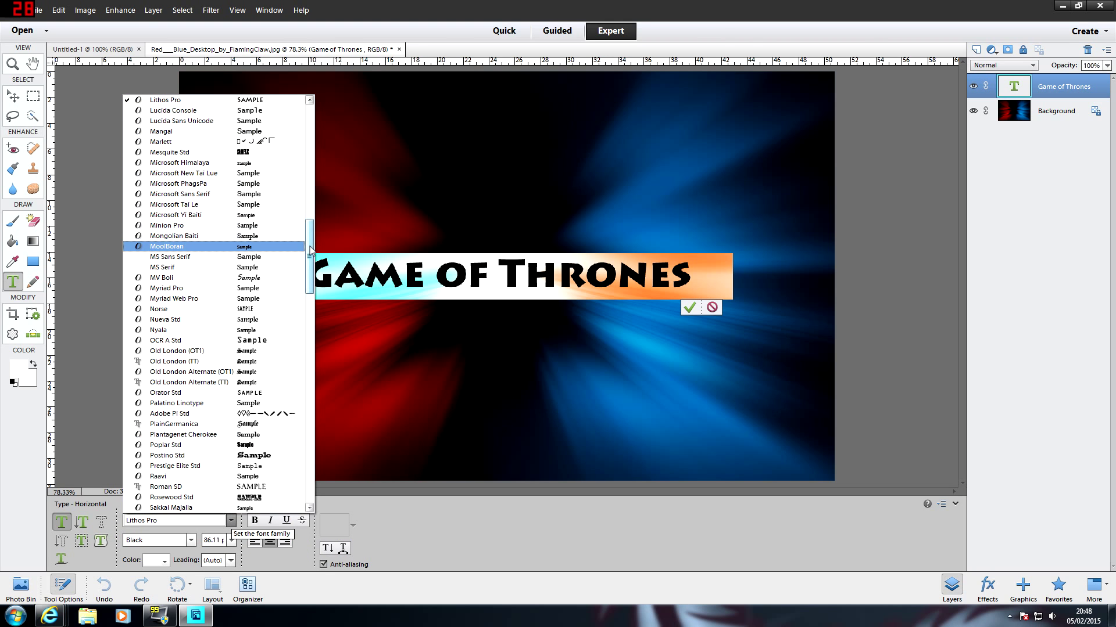
left_click_drag(311, 246, 322, 124)
left_click(284, 152)
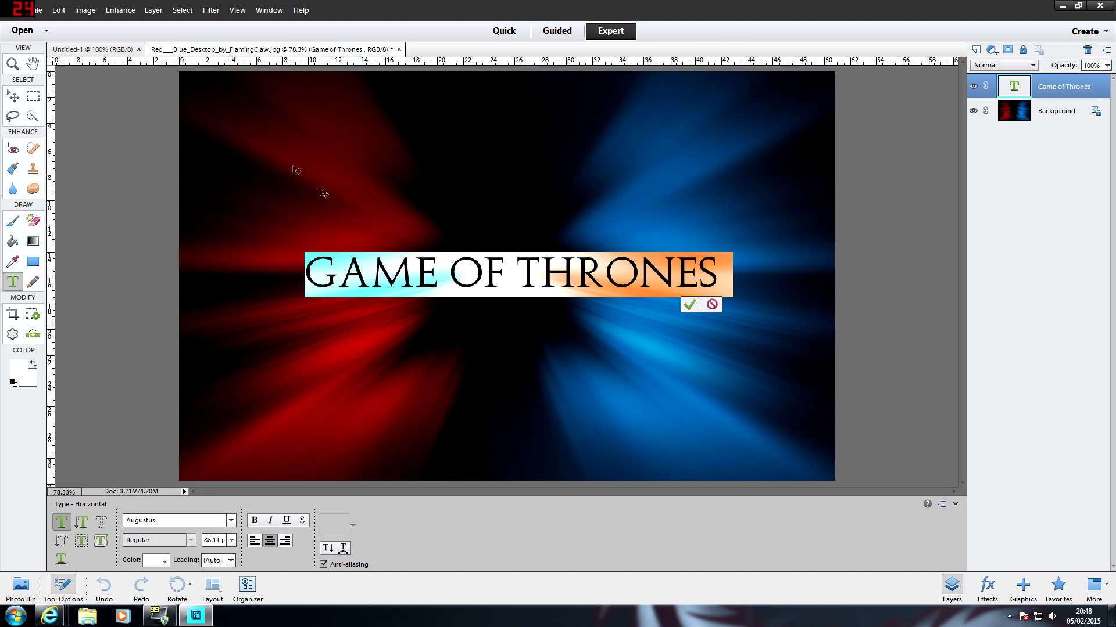
left_click(689, 307)
double_click(660, 282)
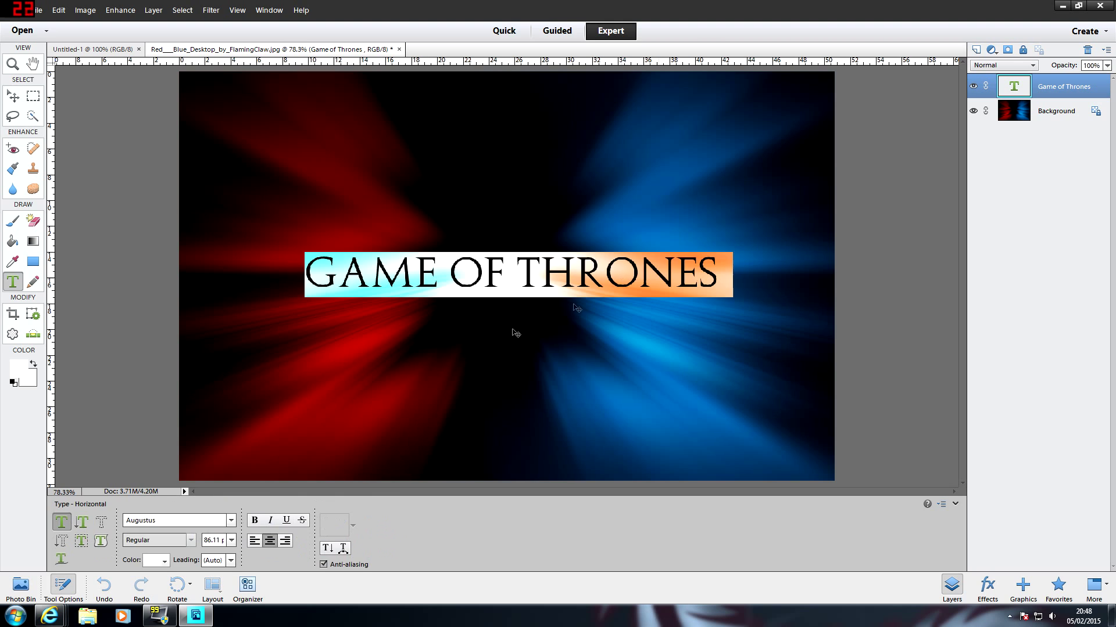
left_click(232, 521)
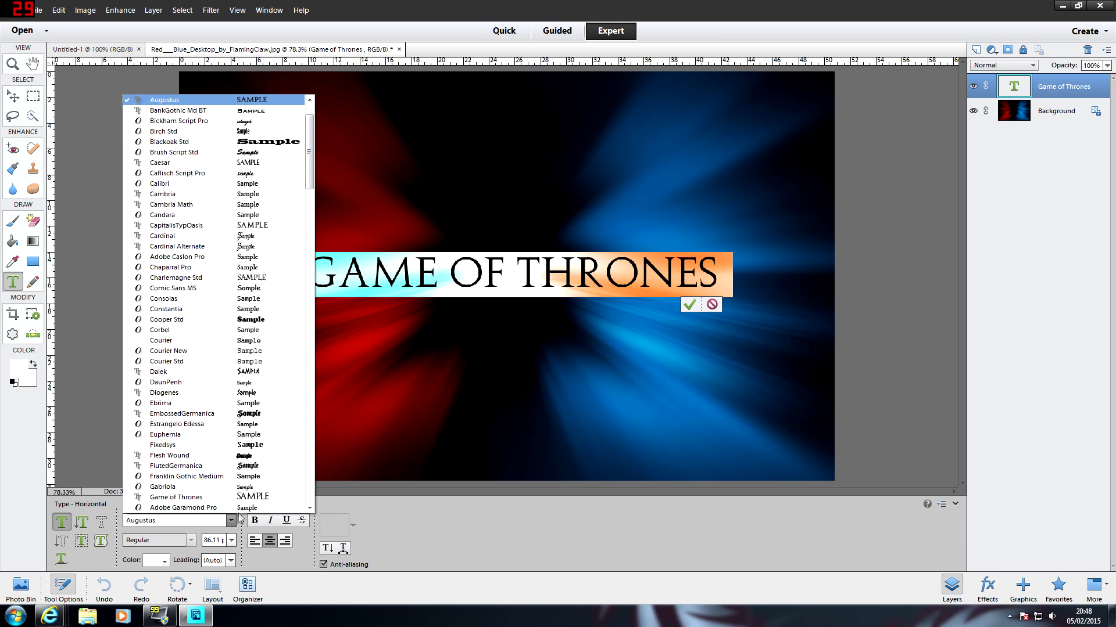
left_click(244, 165)
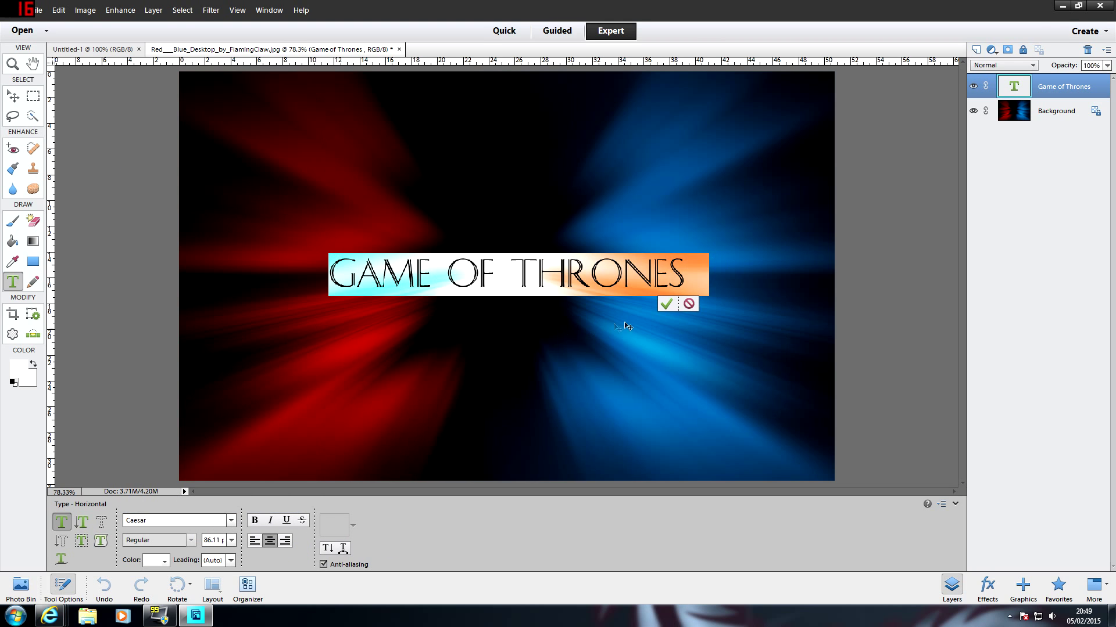
left_click(665, 305)
key("v")
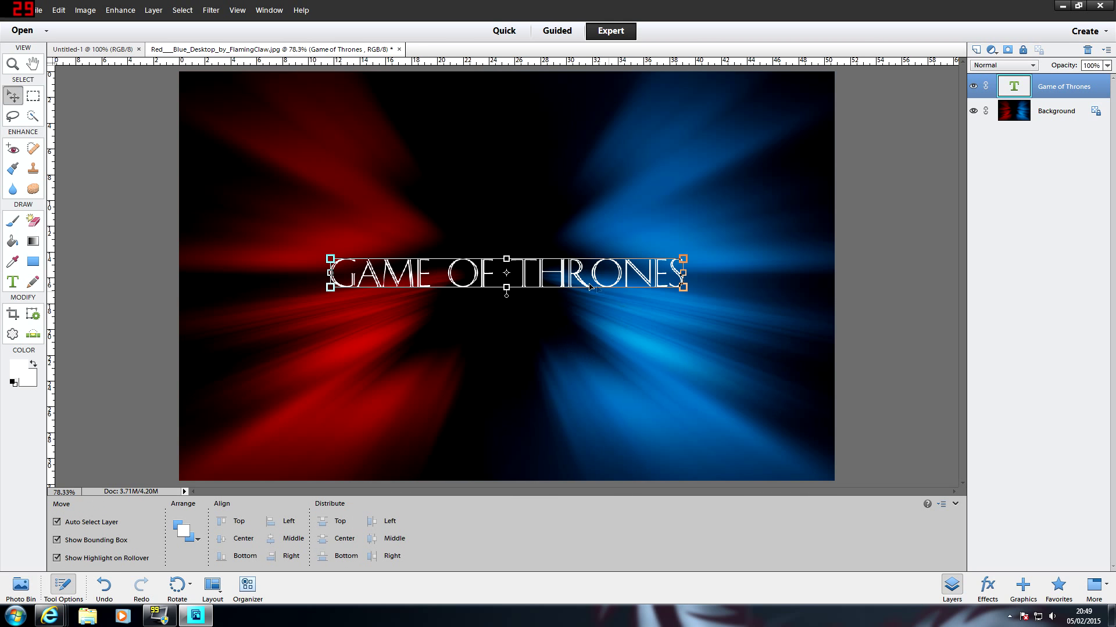
Apply the Game of Thrones font to the title and commit it
double_click(665, 284)
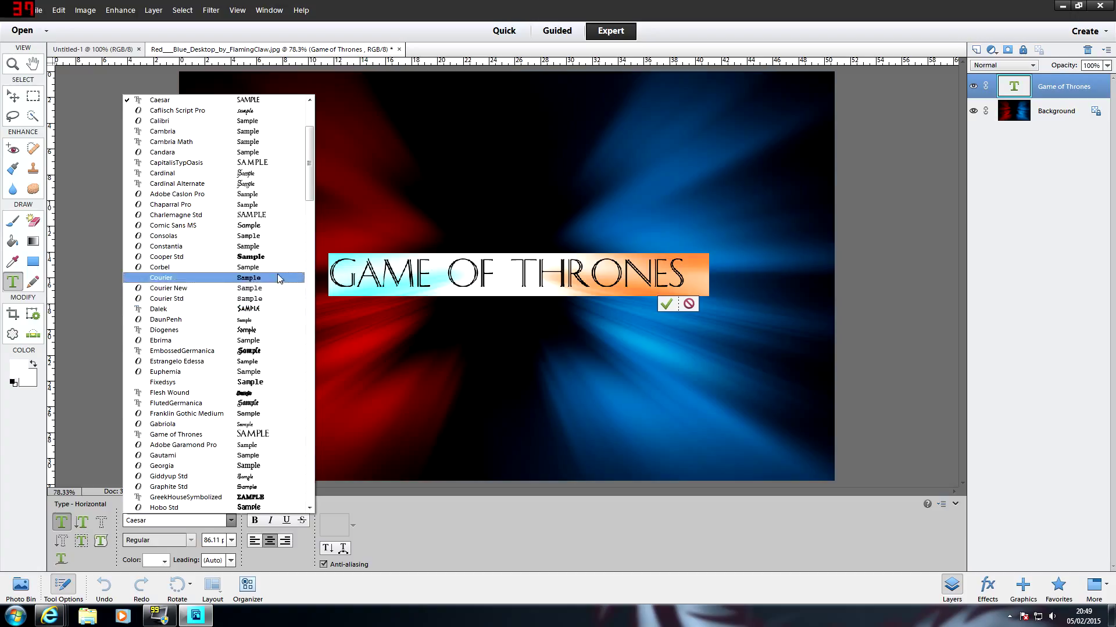
left_click(258, 436)
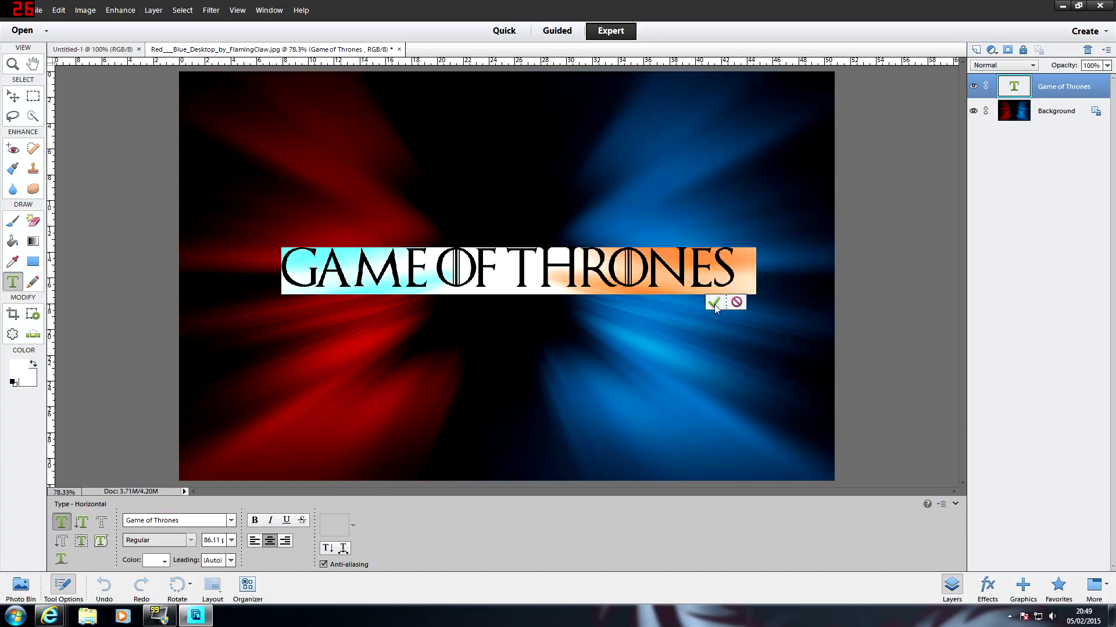
left_click(666, 303)
key("v")
left_click_drag(589, 266, 584, 271)
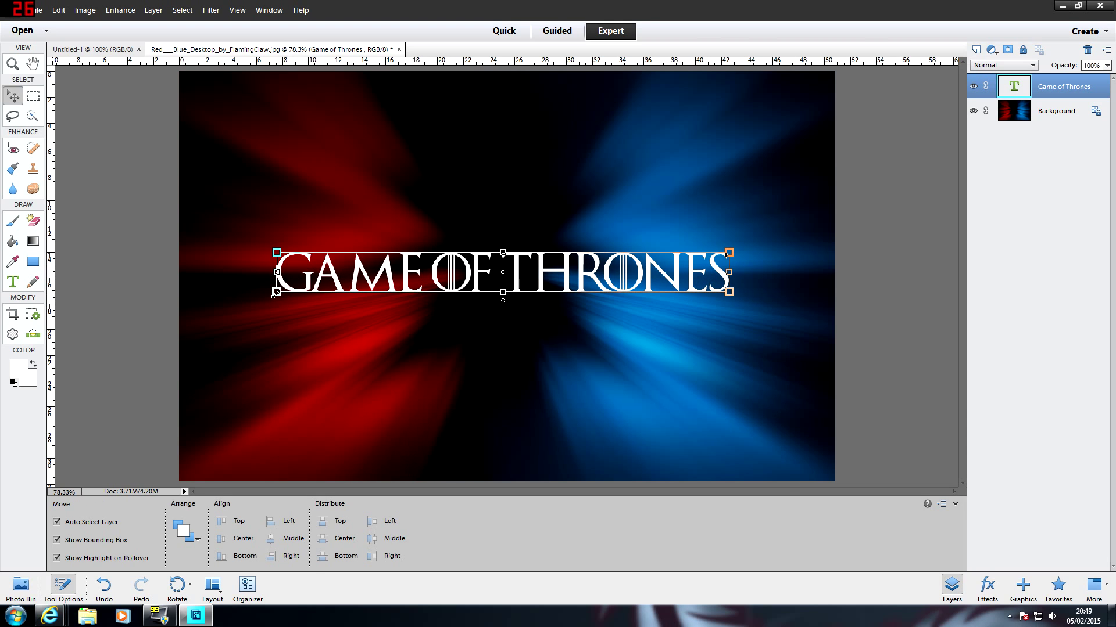
Scale the title up to 125.83%, shift it right and down, and commit
left_click(276, 299)
left_click_drag(276, 298, 153, 311)
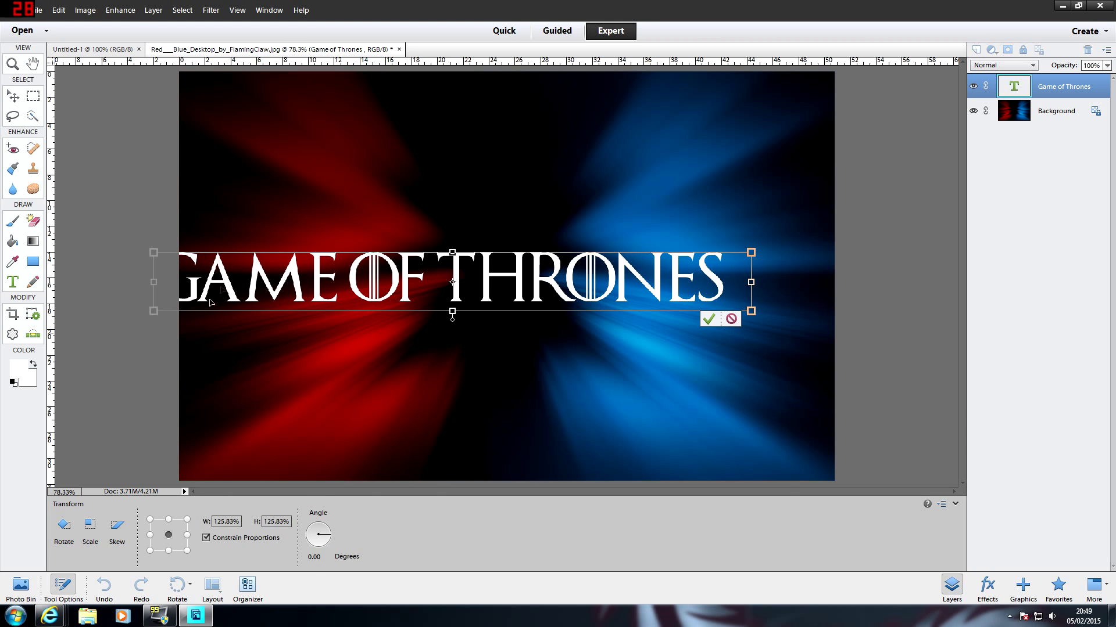
left_click_drag(252, 284, 313, 292)
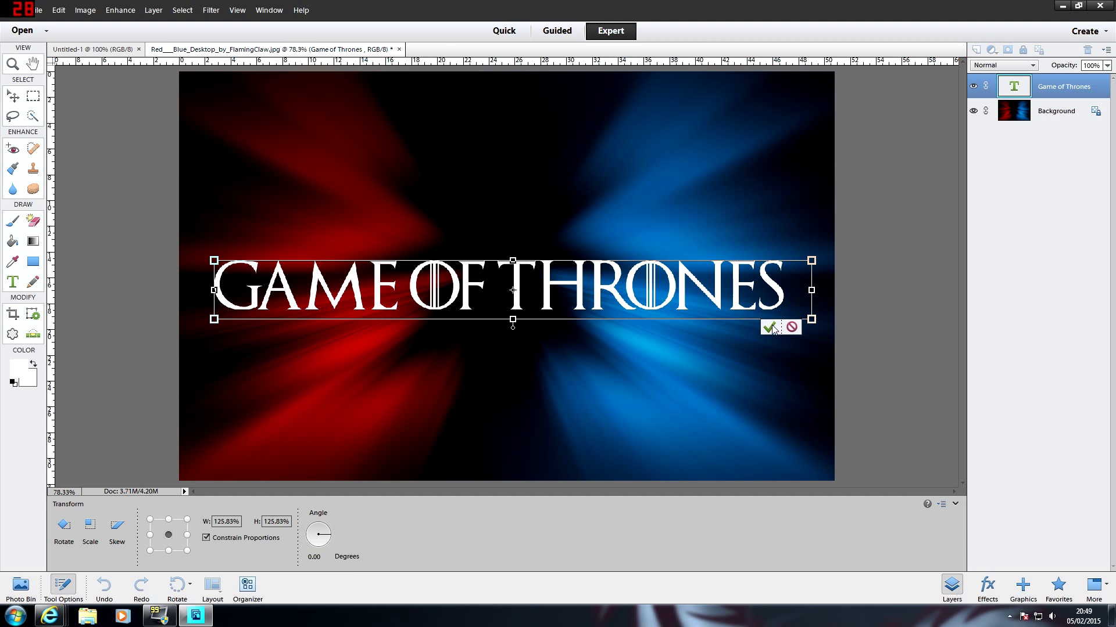
left_click(767, 328)
View the image at Actual Pixels and select the Background layer
left_click(239, 11)
left_click(256, 76)
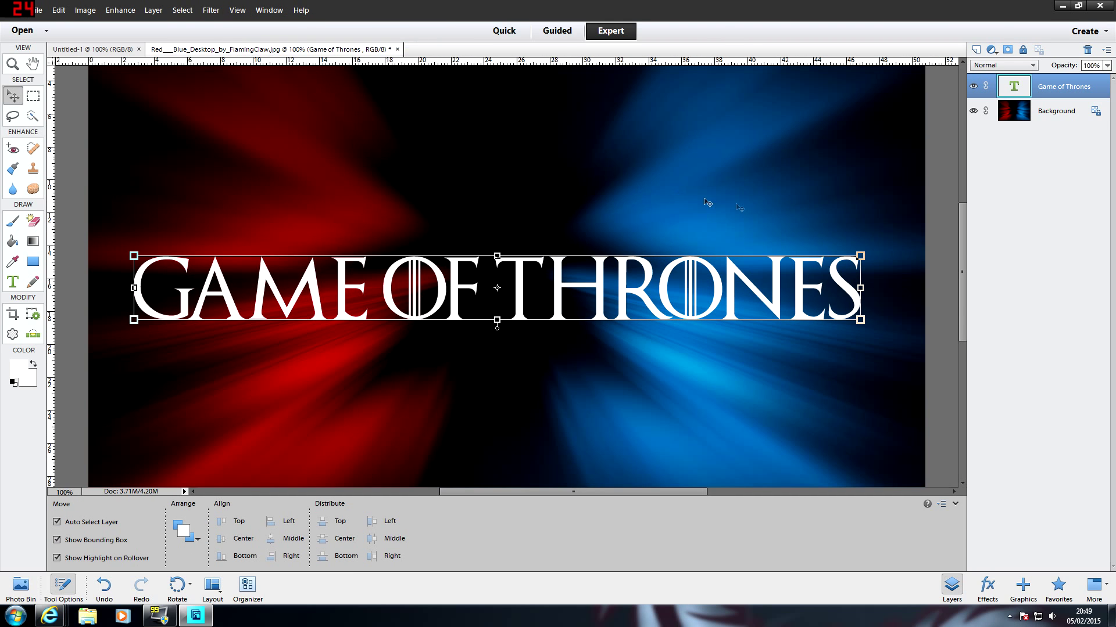
left_click(947, 225)
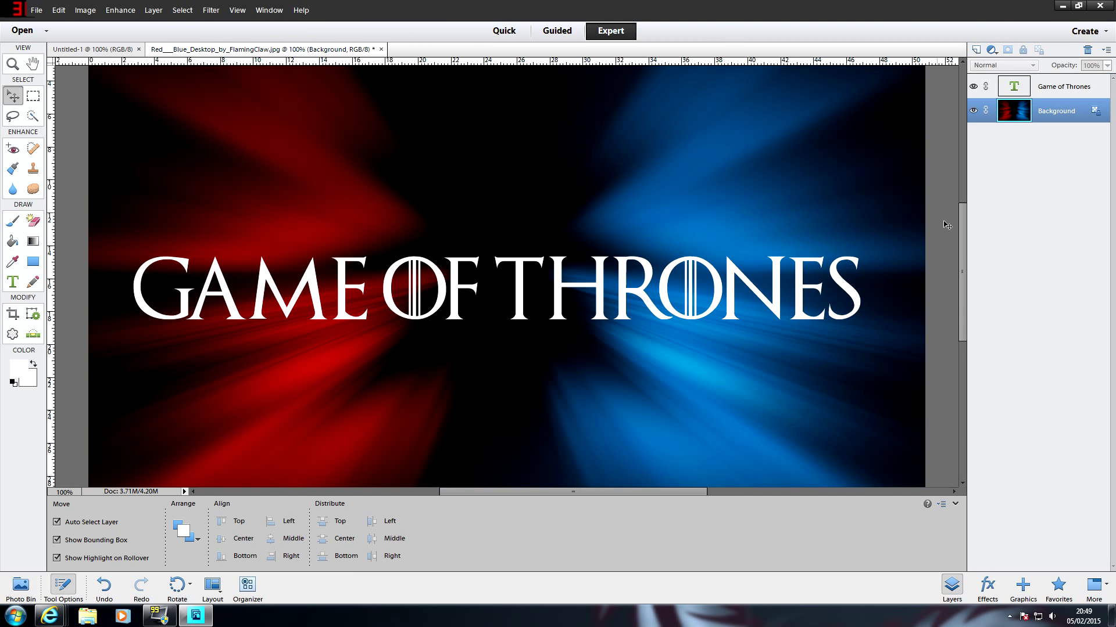